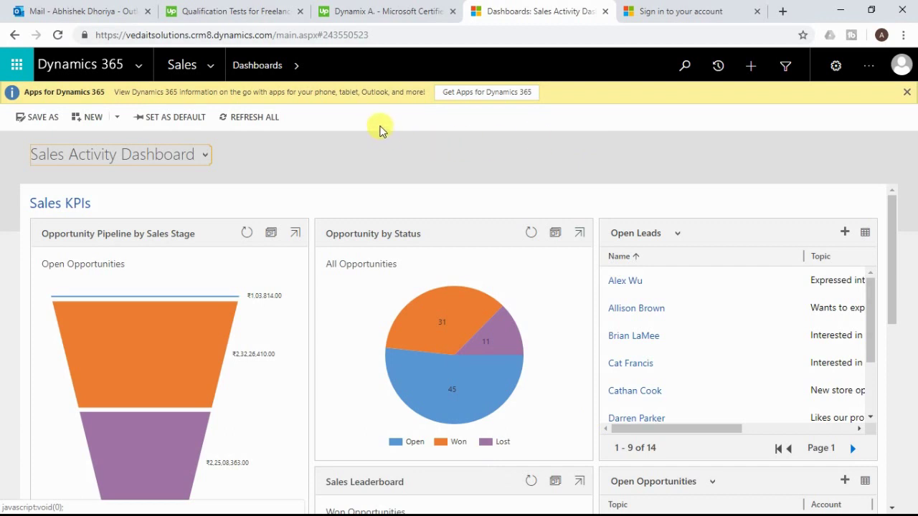
Open the default solution through Customize the System in the Customizations area of Settings
left_click(217, 76)
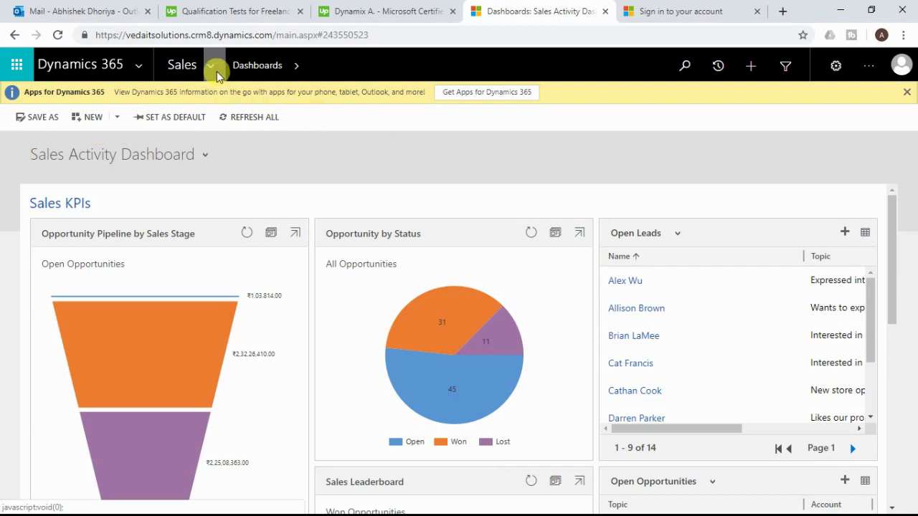
left_click(739, 121)
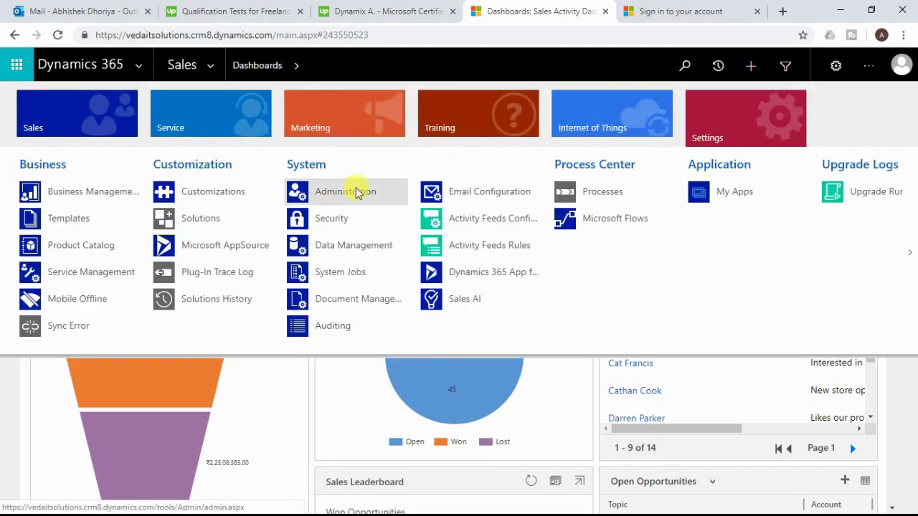
left_click(206, 191)
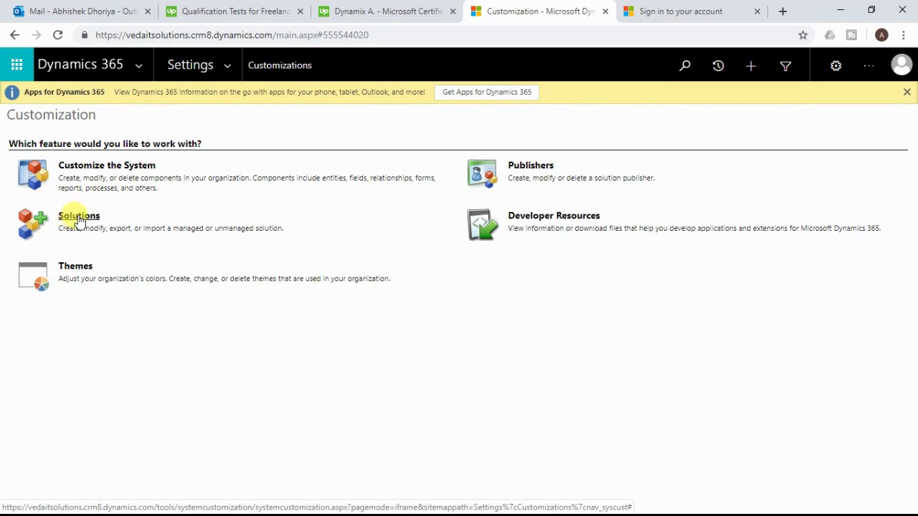
left_click(98, 167)
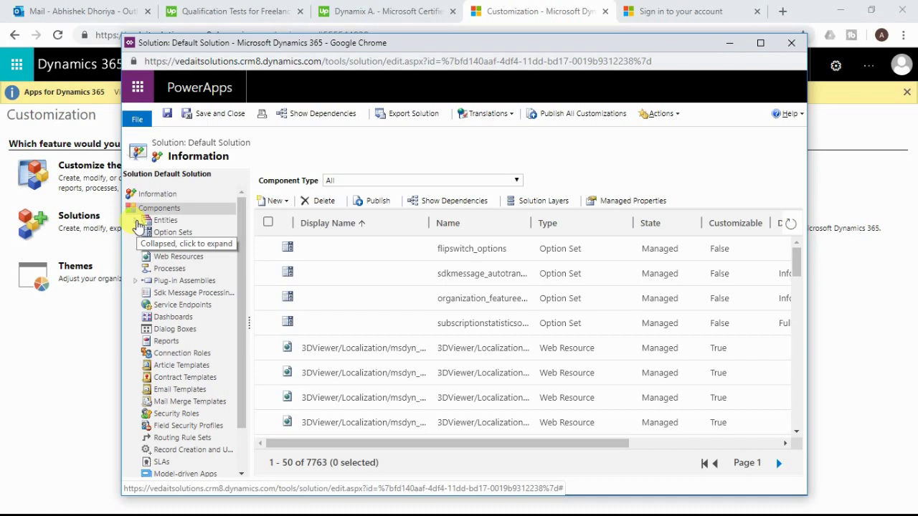
Start a new field for the Account entity in the default solution
left_click(136, 221)
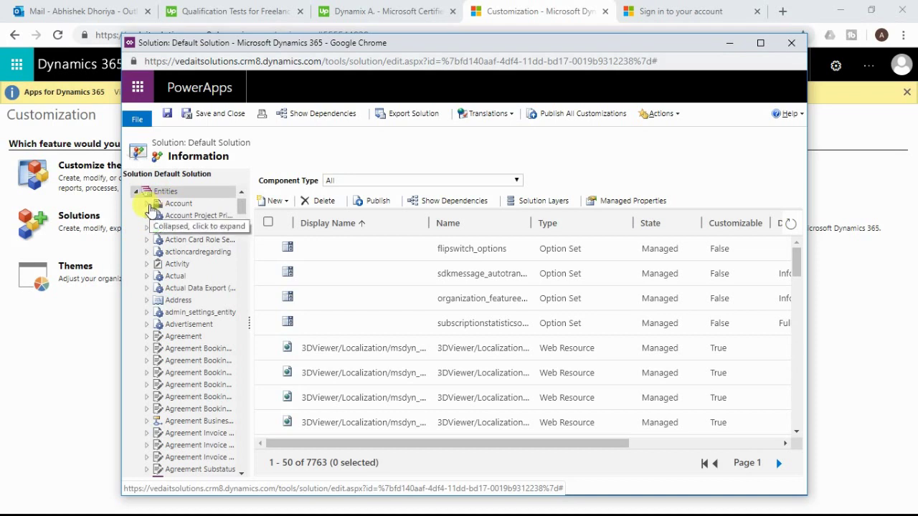
left_click(149, 207)
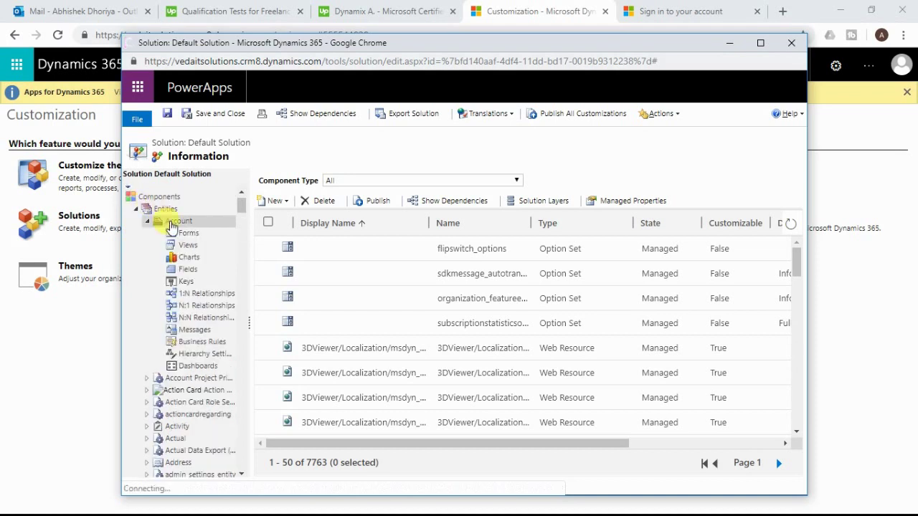
left_click(185, 273)
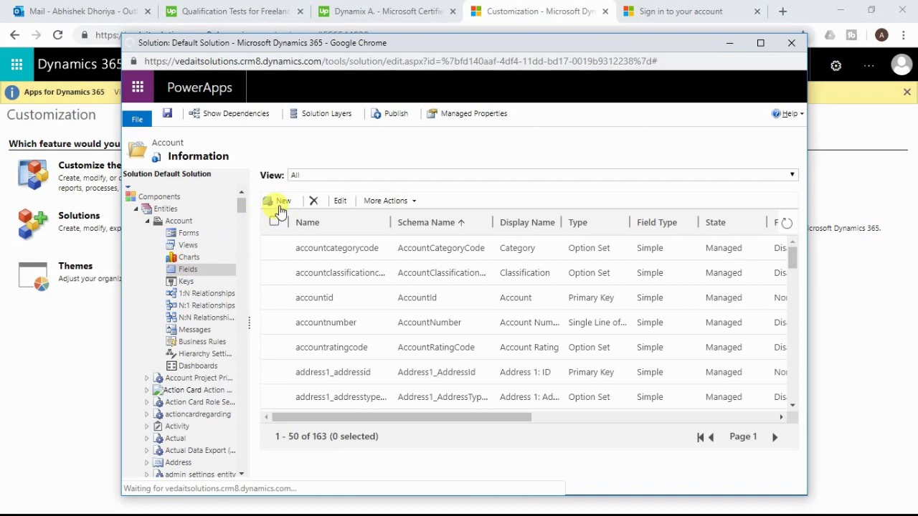
left_click(279, 203)
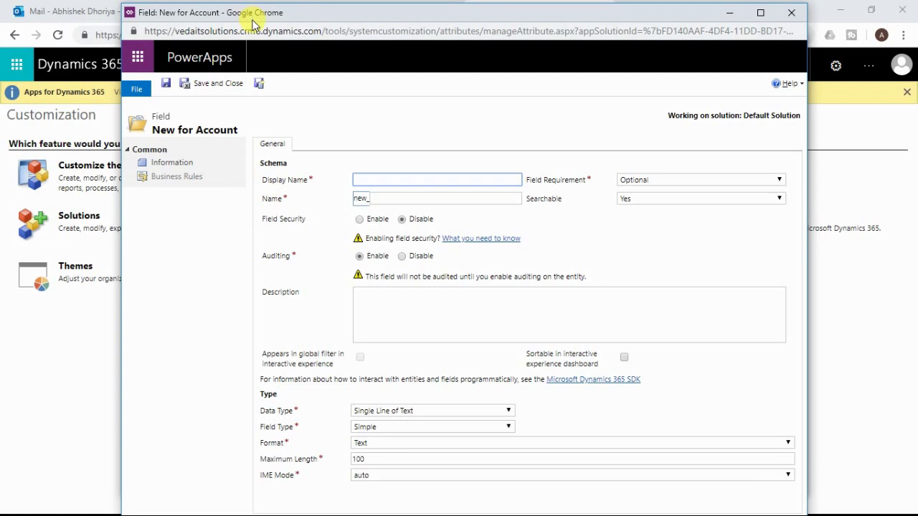
Name the field Country, set its data type to MultiSelect Option Set and choose to use an existing option set
type("Country")
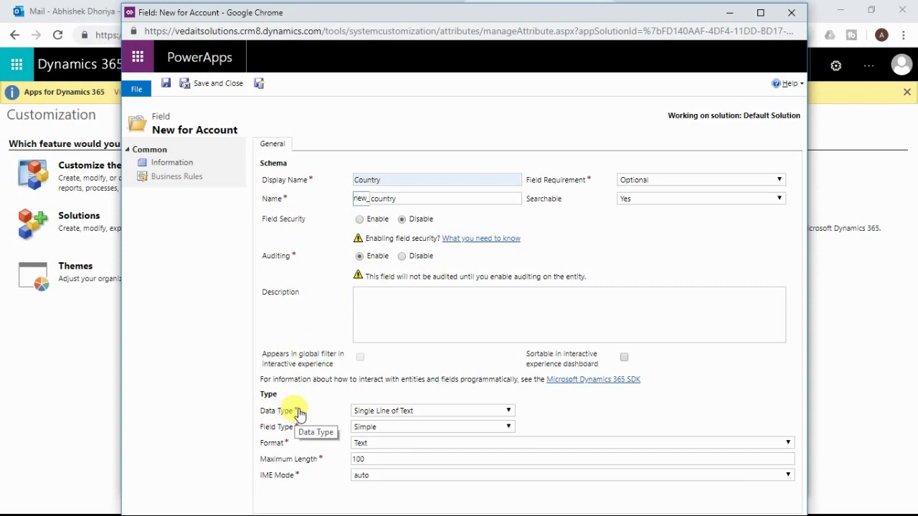
left_click(373, 418)
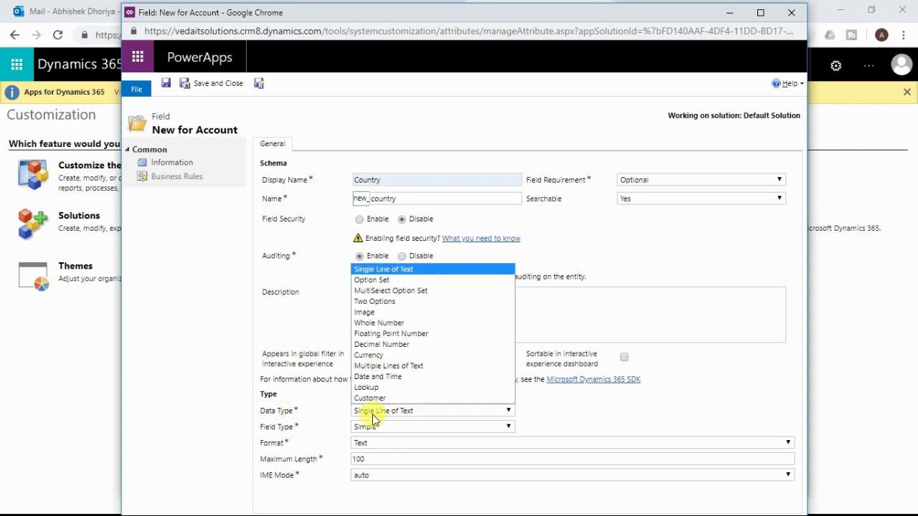
left_click(412, 290)
scroll(327, 390, "down", 3)
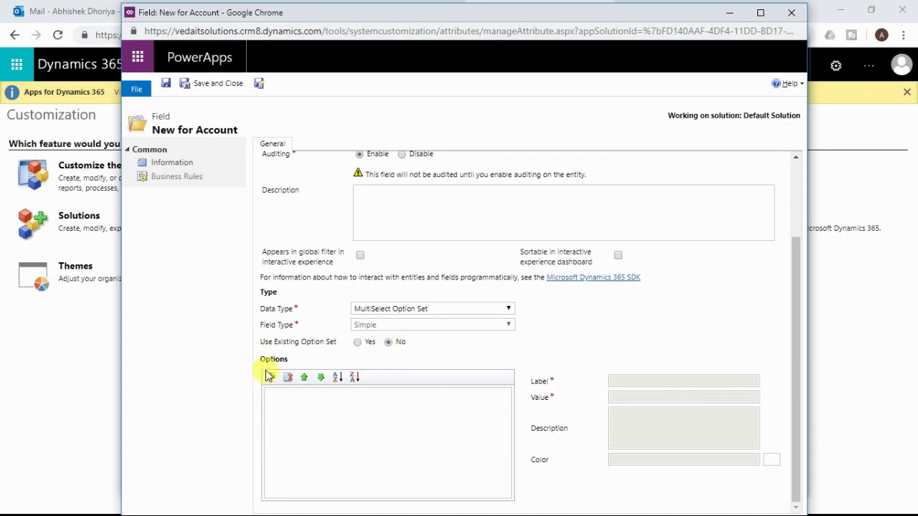
left_click(358, 342)
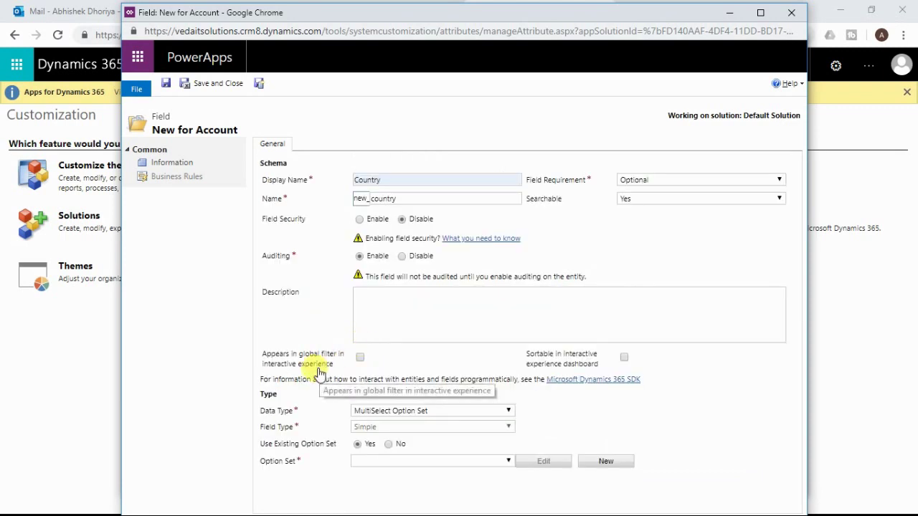
left_click(361, 465)
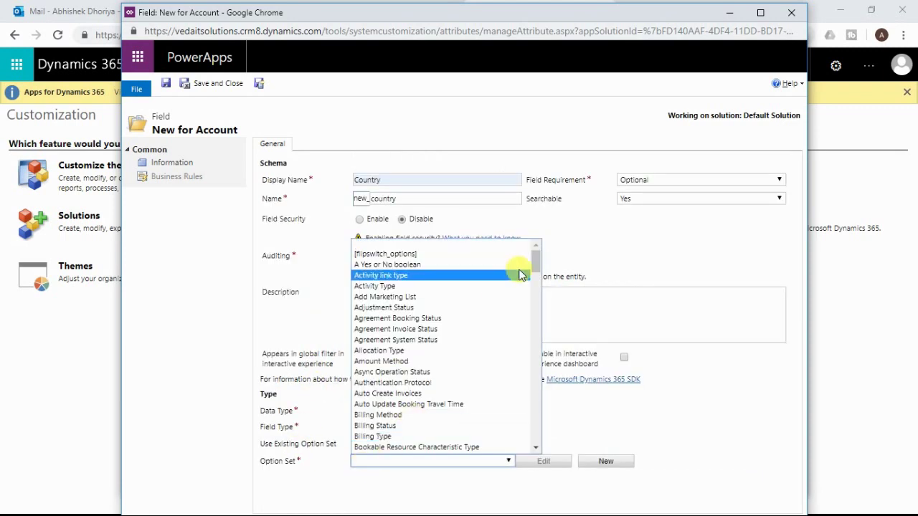
left_click_drag(532, 258, 550, 373)
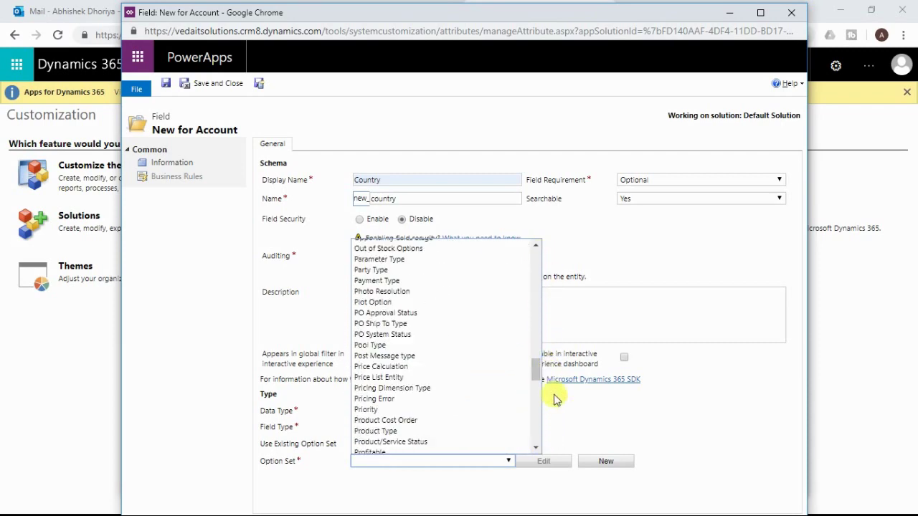
left_click(593, 415)
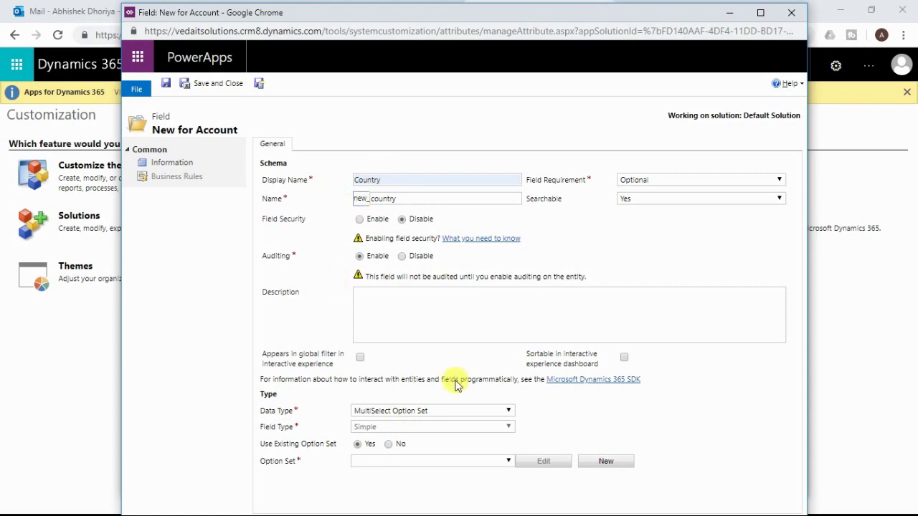
Create a new global option set with the display name Country and the name new_country
left_click(595, 458)
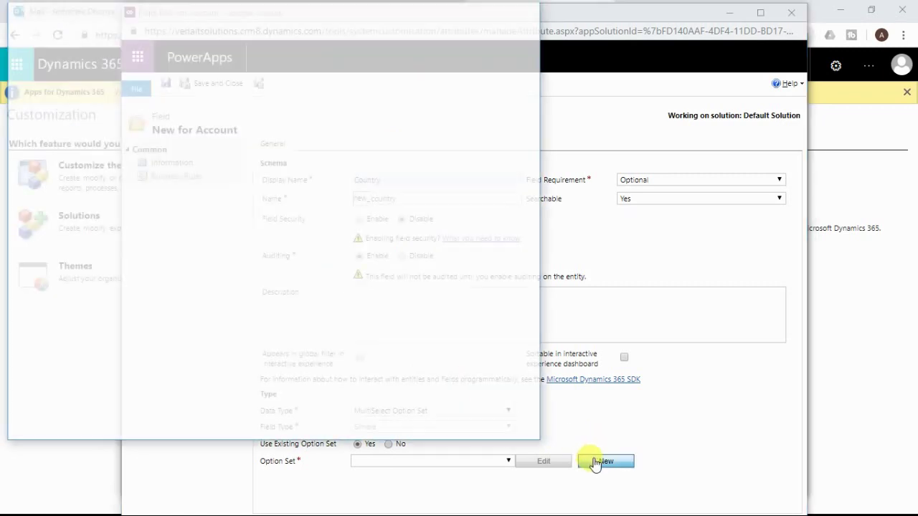
type("Country")
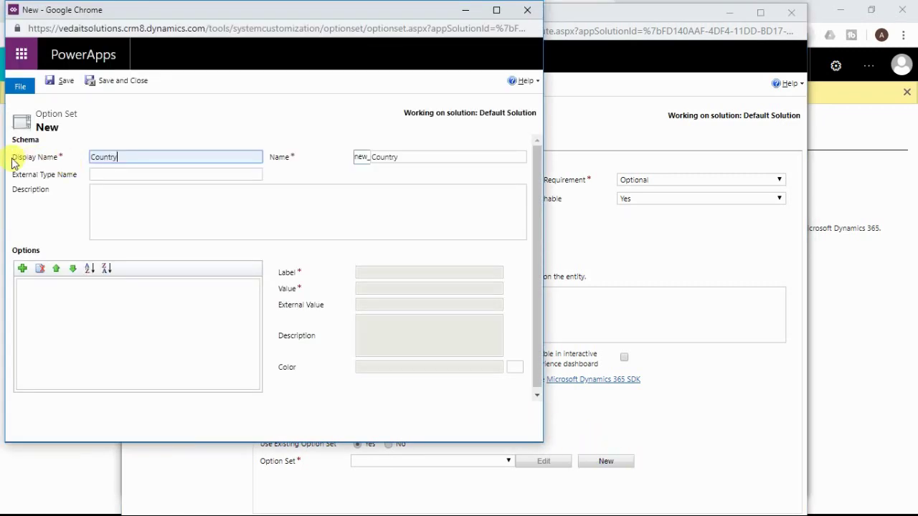
key("Tab")
left_click(369, 158)
left_click(32, 304)
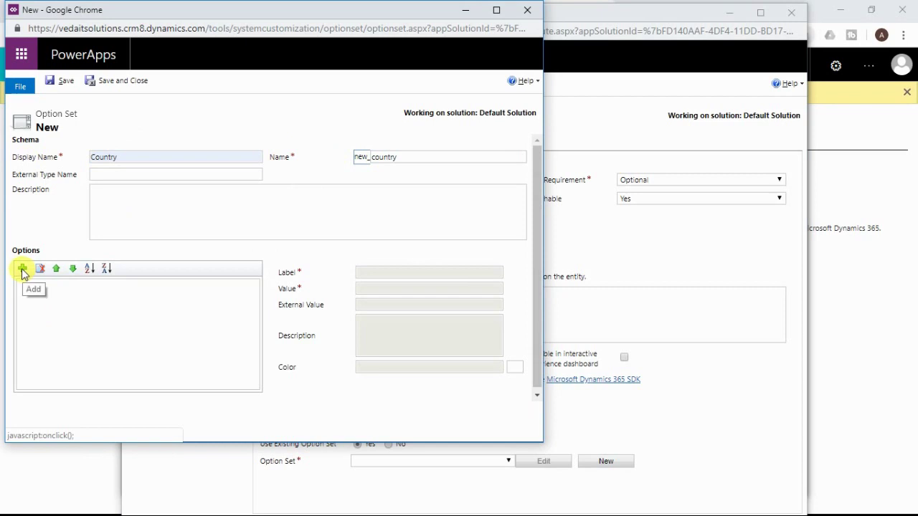
Add the options India, USA, UK, Russia and China to the Country option set, and save and close it
left_click(23, 270)
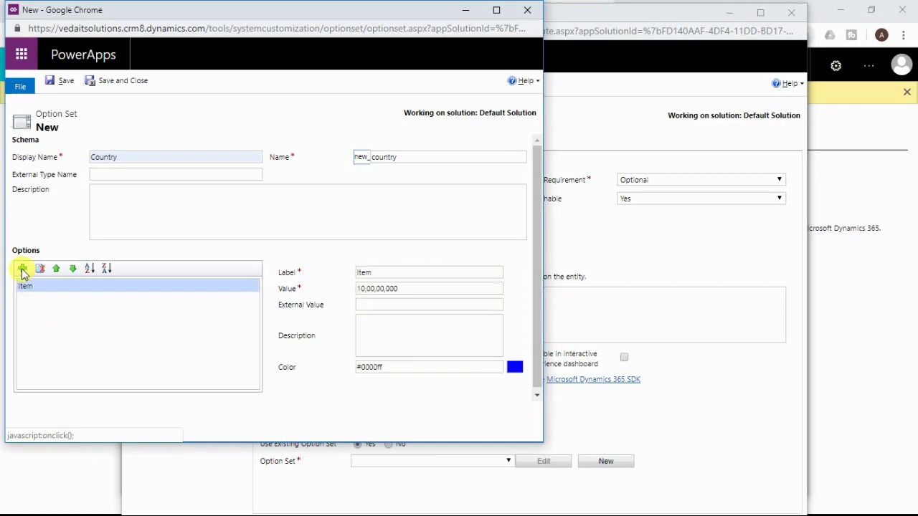
double_click(393, 273)
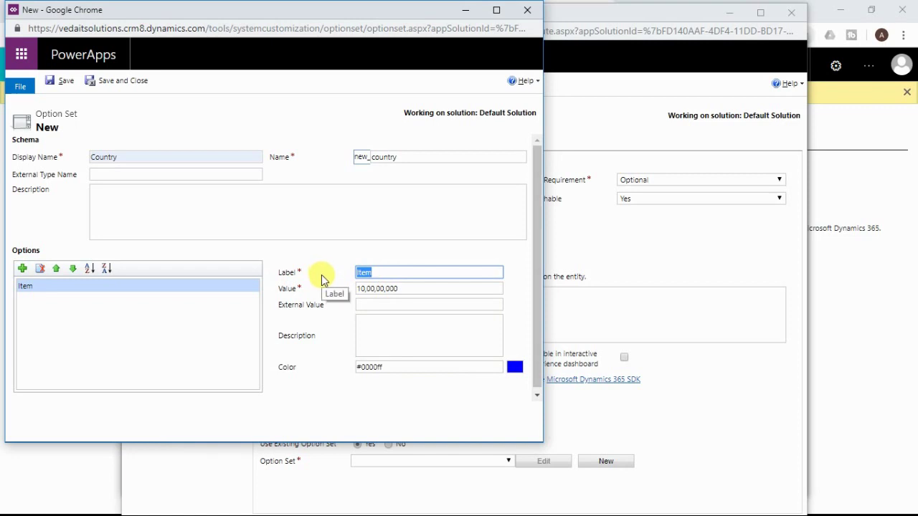
key("BackSpace")
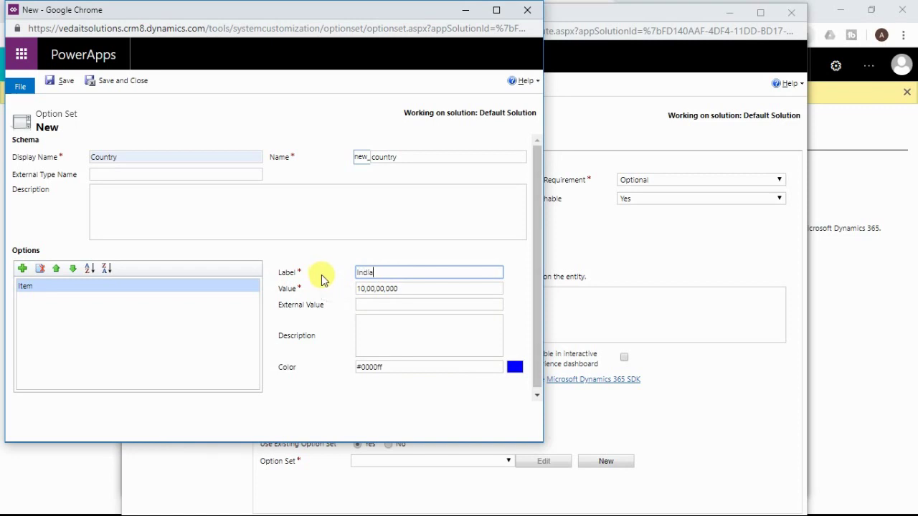
left_click(22, 269)
left_click(22, 269)
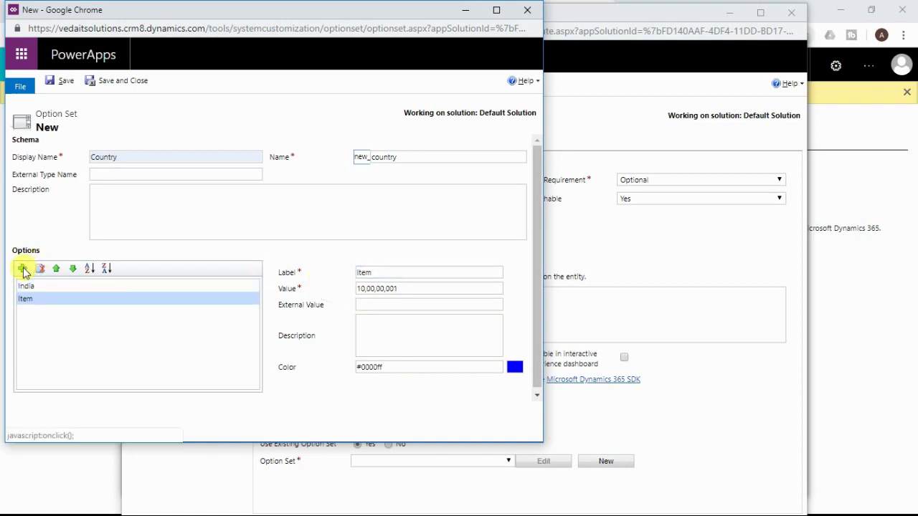
double_click(362, 272)
type("USA")
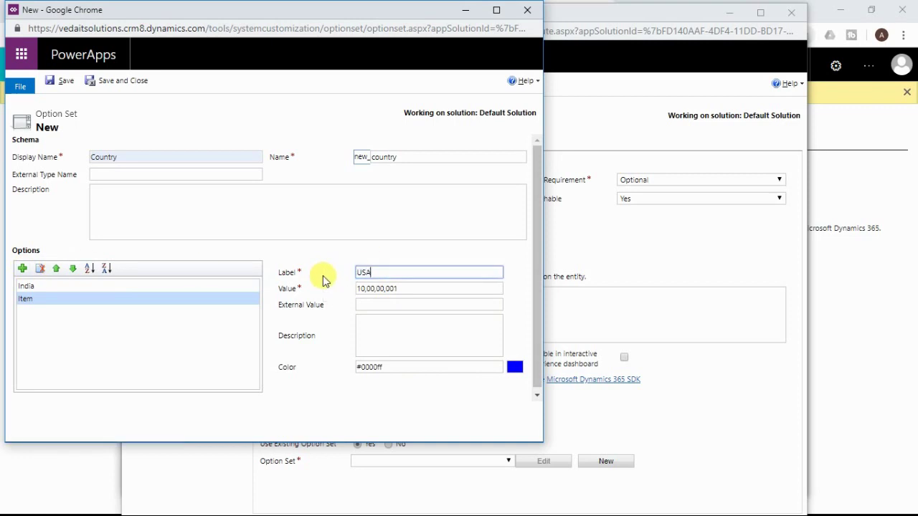
left_click(22, 269)
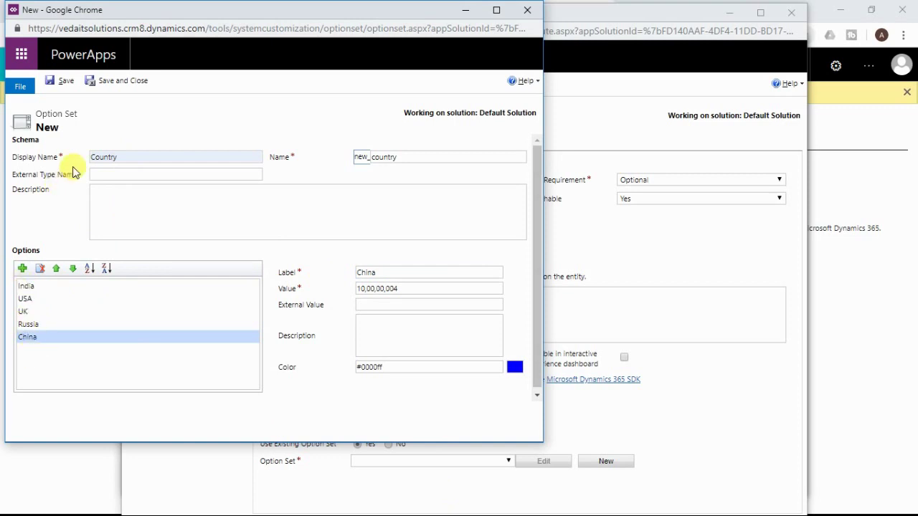
left_click(125, 83)
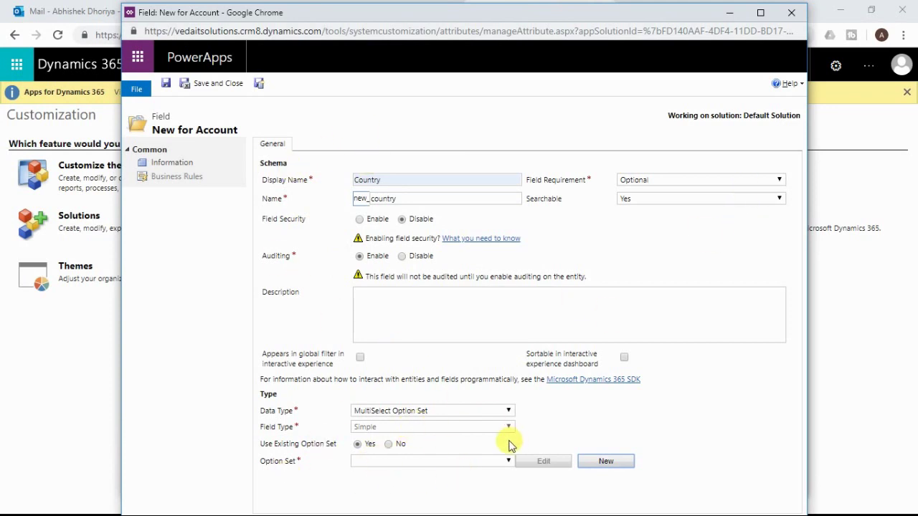
Assign the Country option set to the new field, and save and publish the customizations
left_click(410, 461)
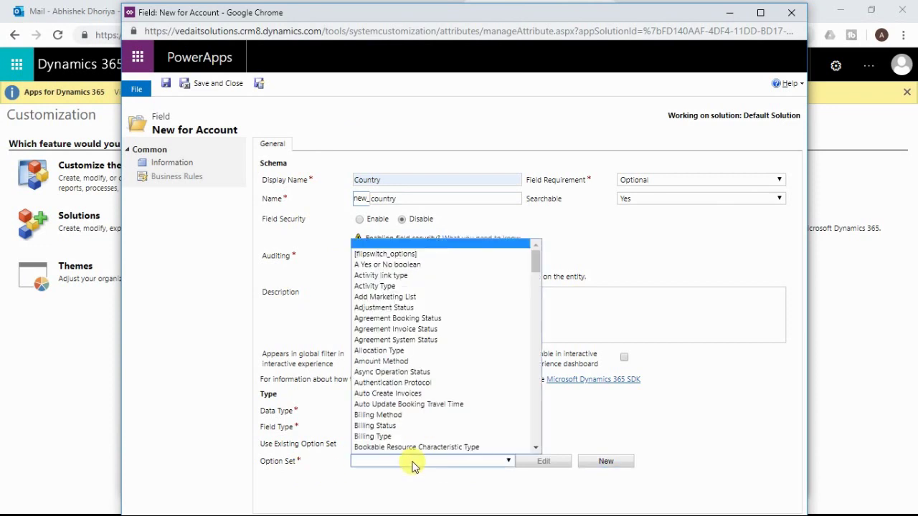
left_click_drag(538, 269, 534, 311)
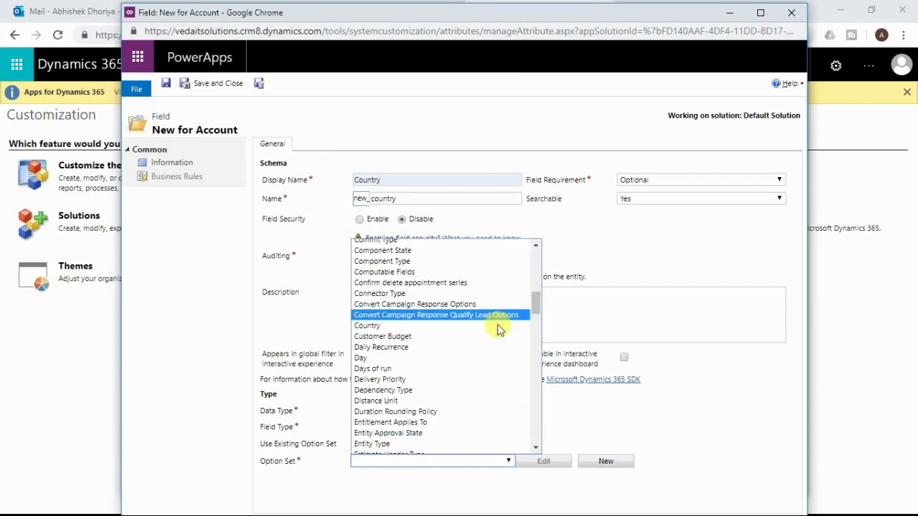
left_click(381, 327)
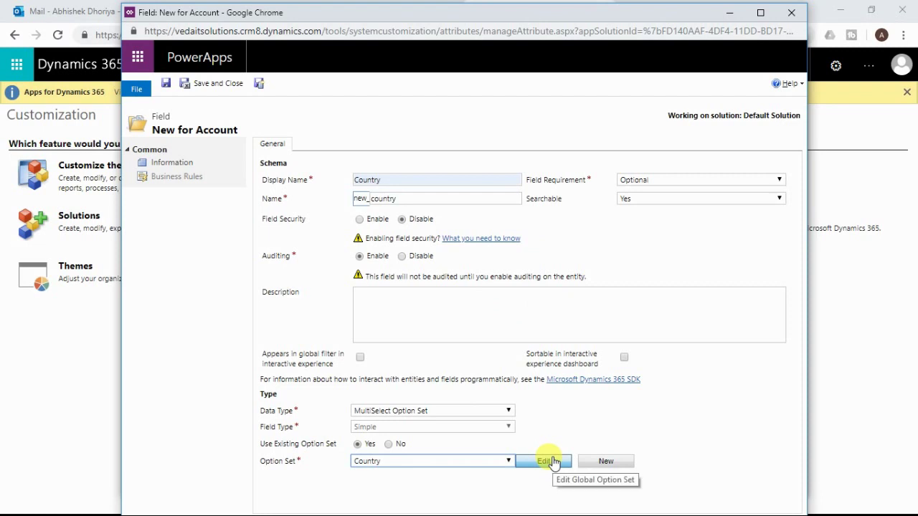
left_click(234, 89)
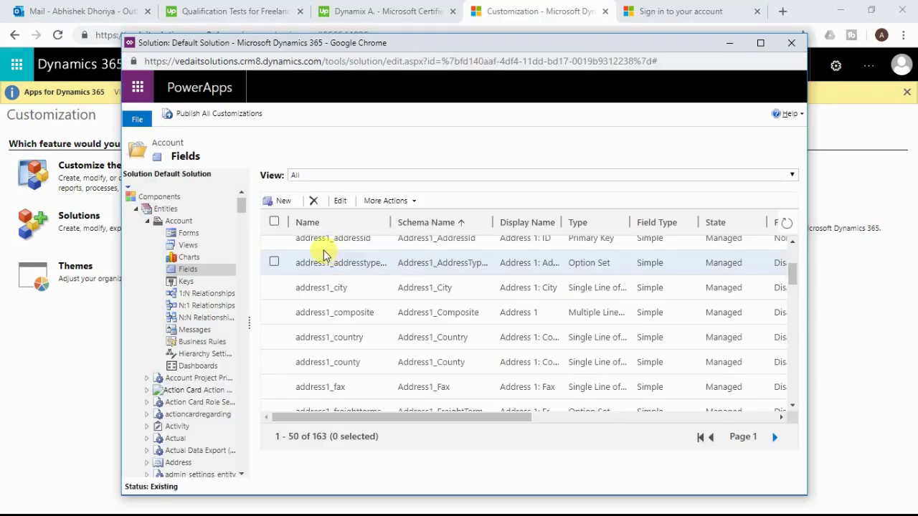
left_click(212, 113)
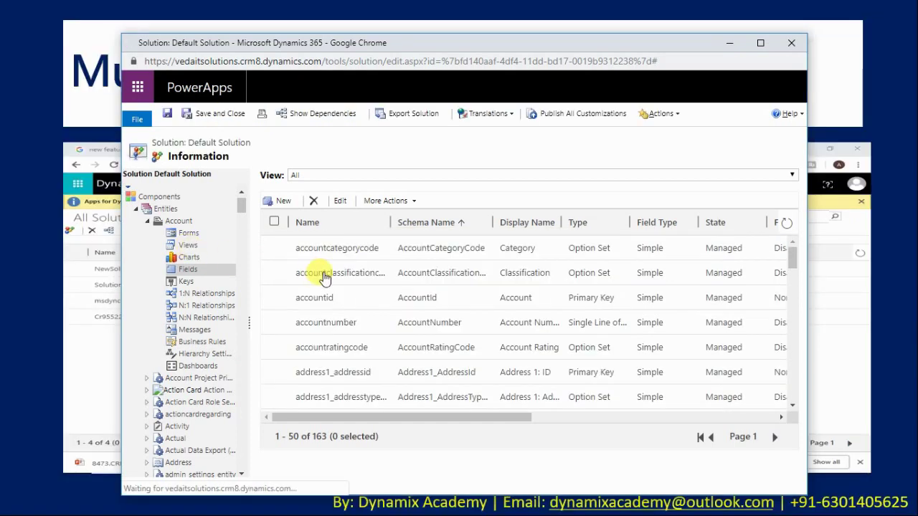
Place the Country field directly below Account Name in the Account Information section of the Account main form
left_click(188, 235)
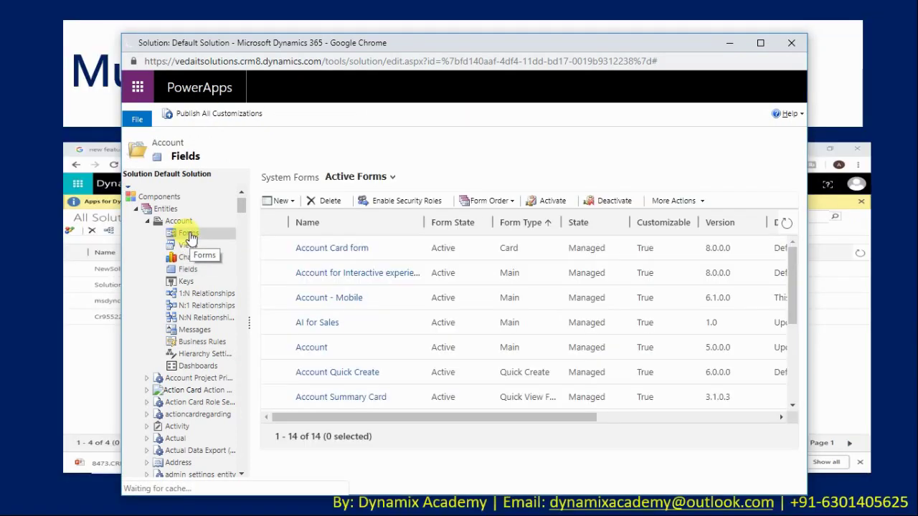
left_click(313, 347)
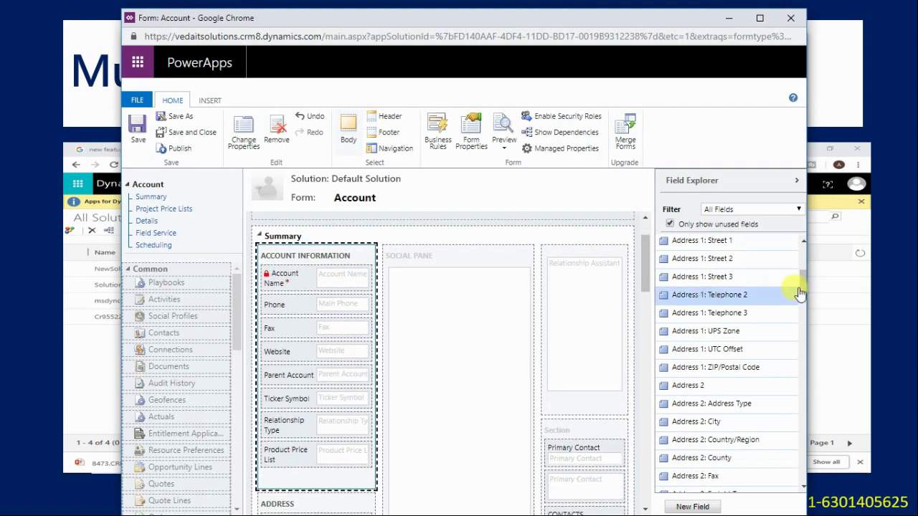
left_click_drag(802, 284, 762, 362)
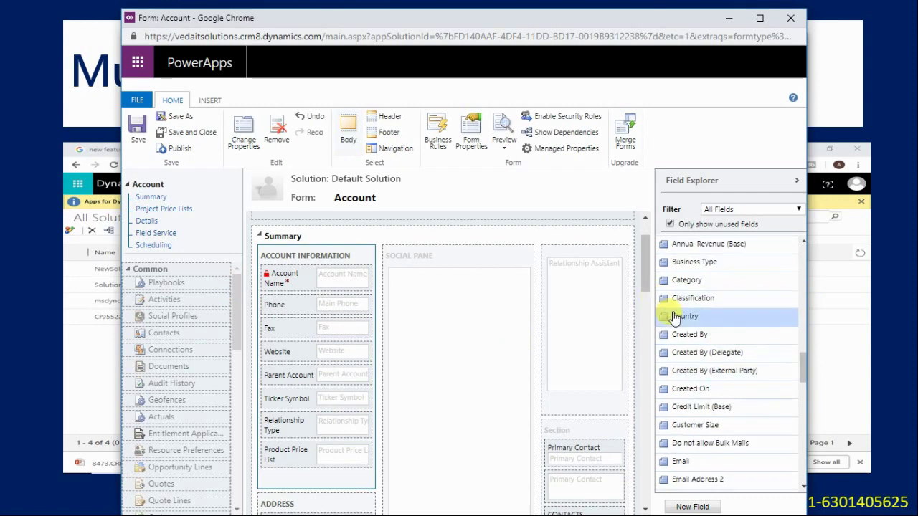
mouse_move(674, 317)
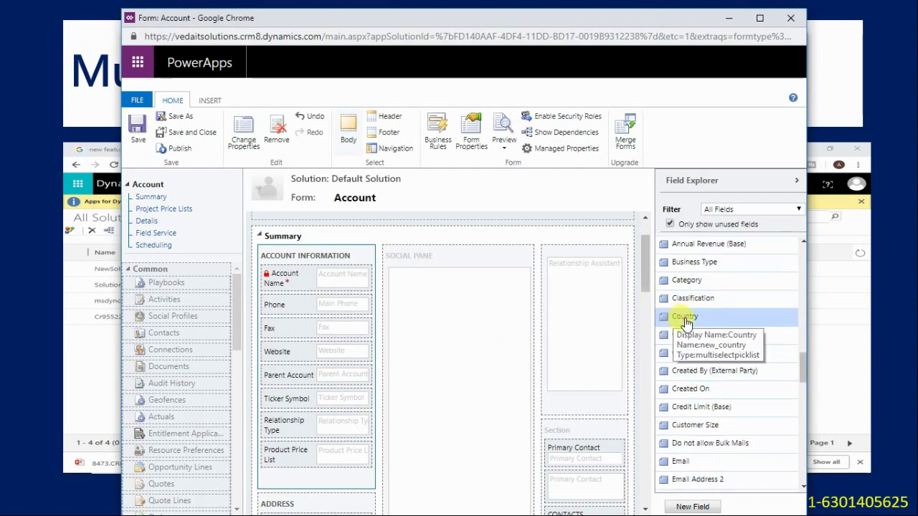
left_click_drag(697, 324, 323, 304)
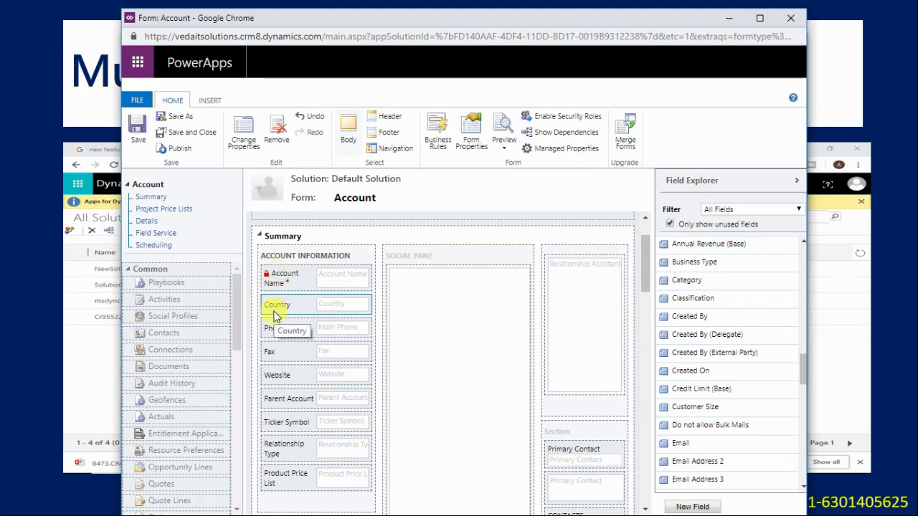
Save and close the Account form, and open the Active Accounts view of the Account entity for editing
left_click(180, 132)
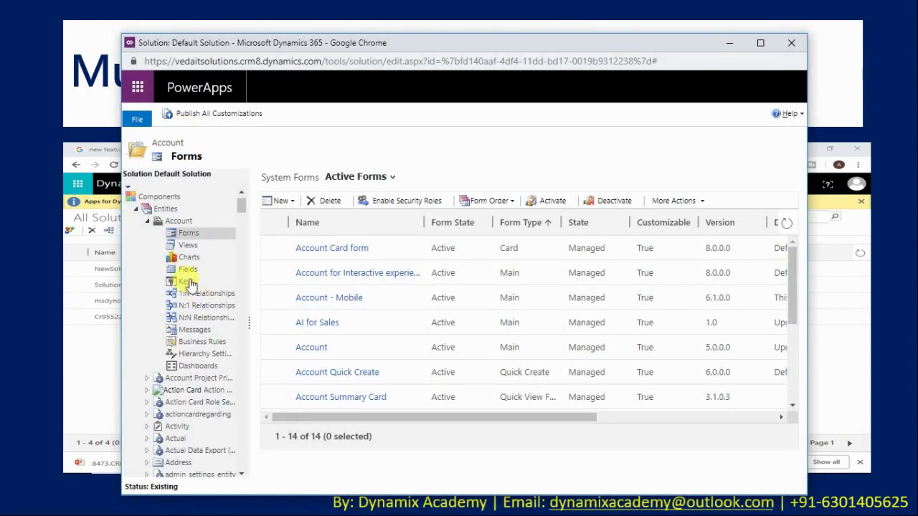
left_click(184, 245)
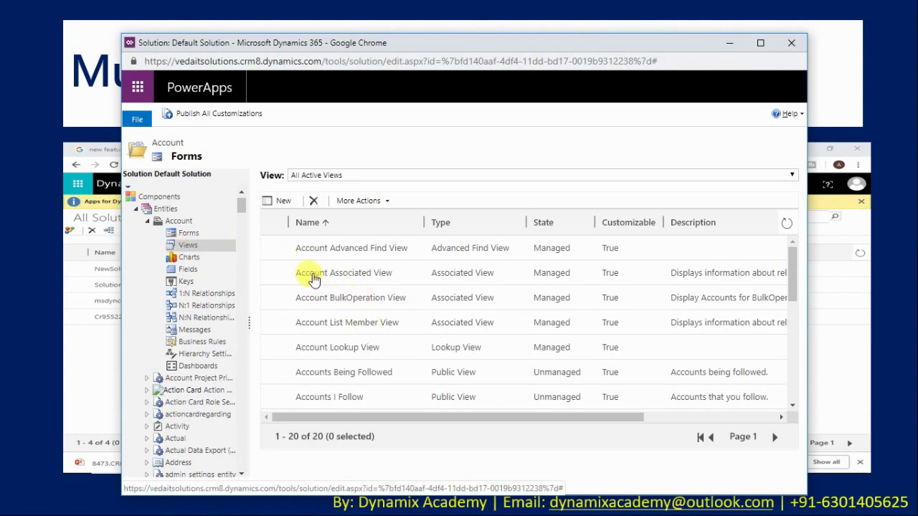
scroll(317, 284, "down", 3)
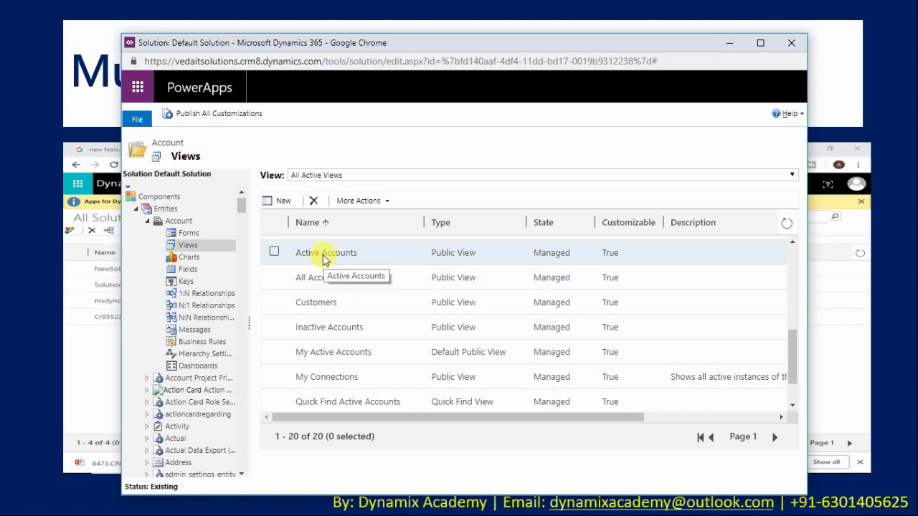
double_click(323, 255)
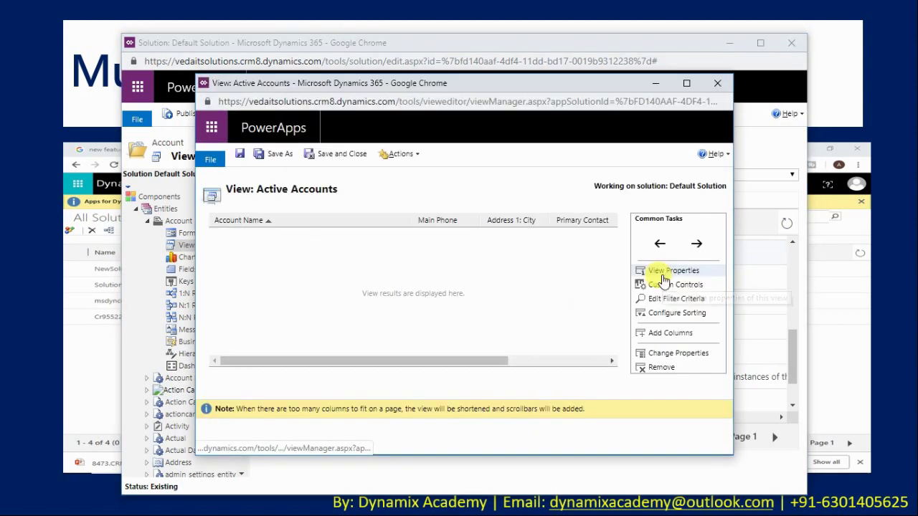
Add the Country (new_country) column directly after Account Name in the Active Accounts view, save and close it, and publish all customizations
left_click(318, 217)
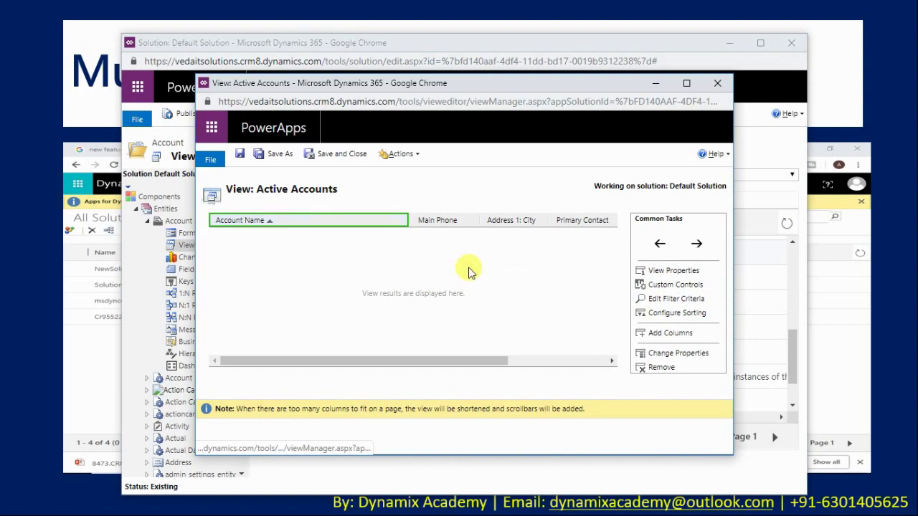
left_click(666, 337)
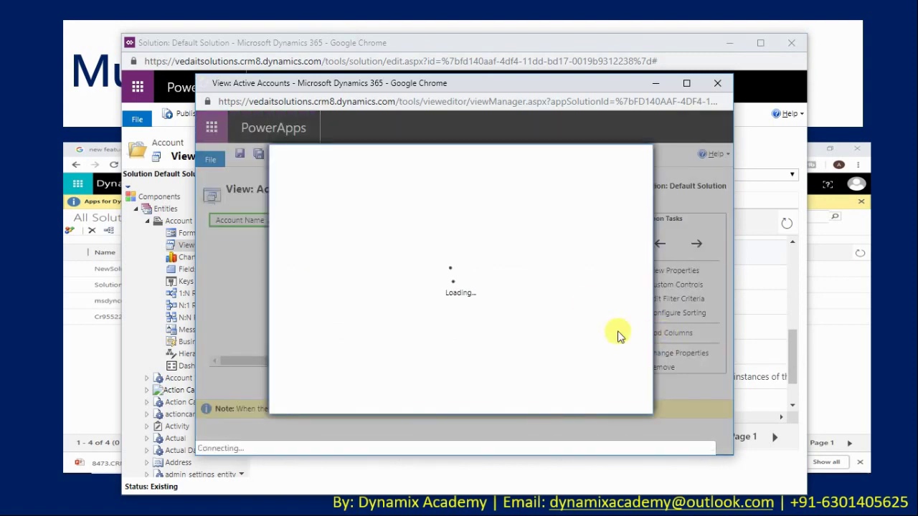
scroll(304, 304, "down", 15)
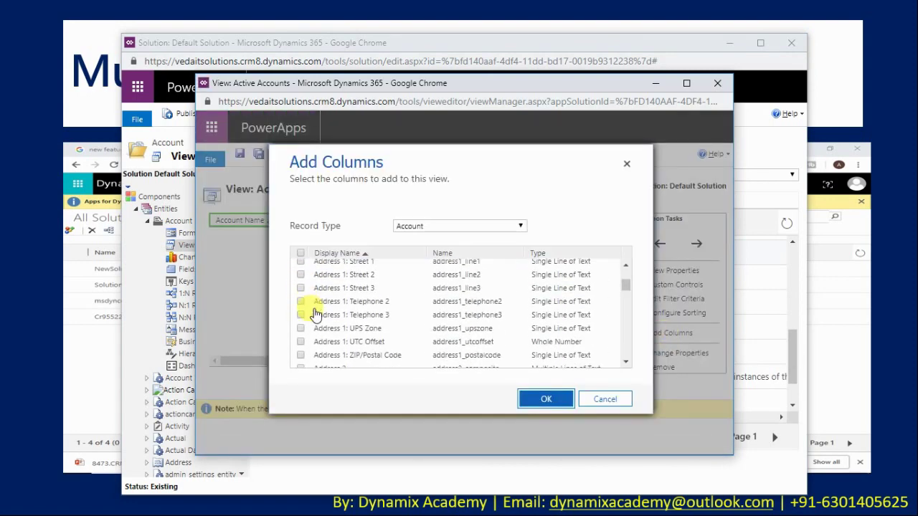
scroll(314, 317, "up", 2)
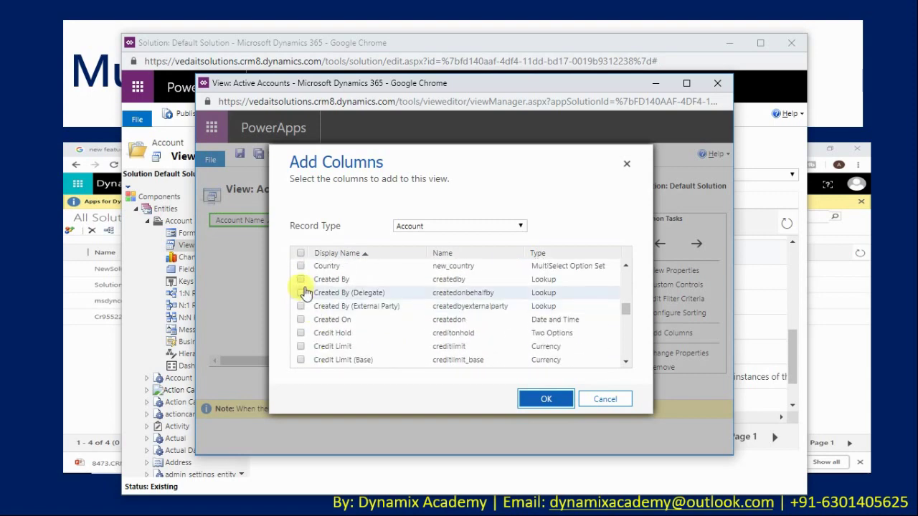
left_click(301, 267)
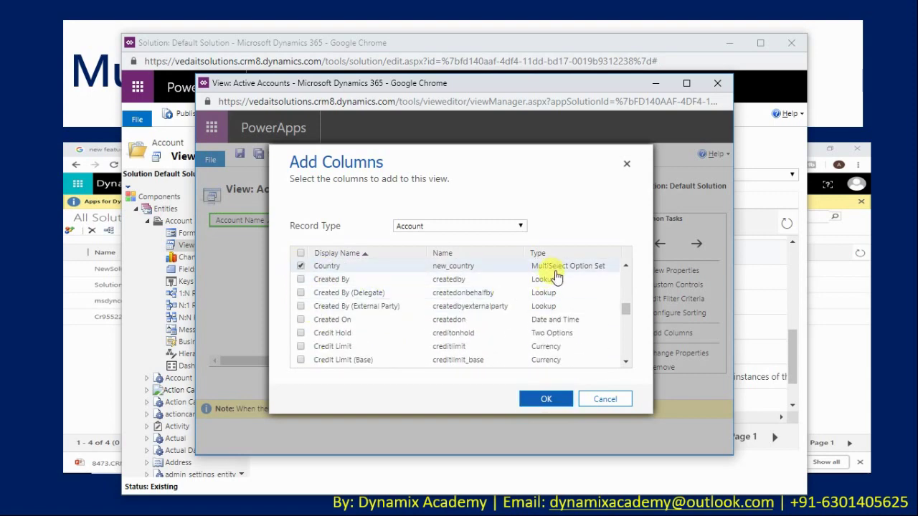
left_click(547, 400)
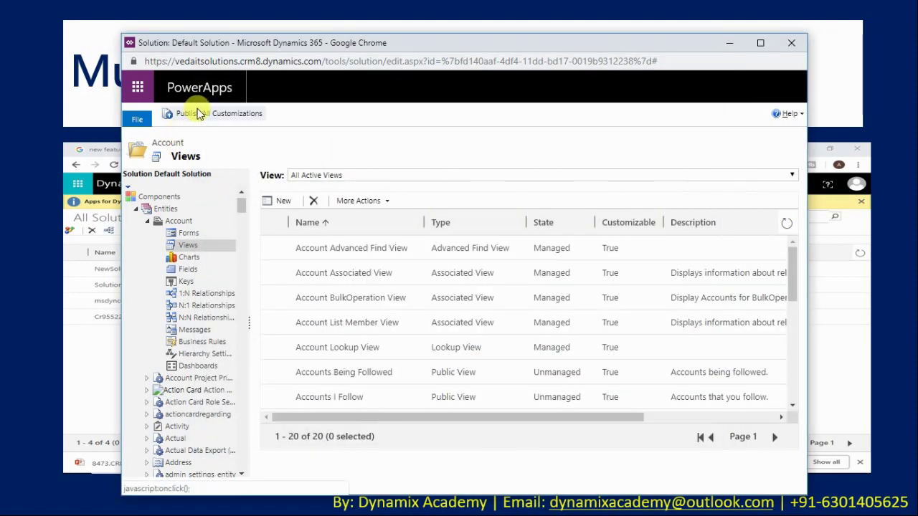
left_click(200, 115)
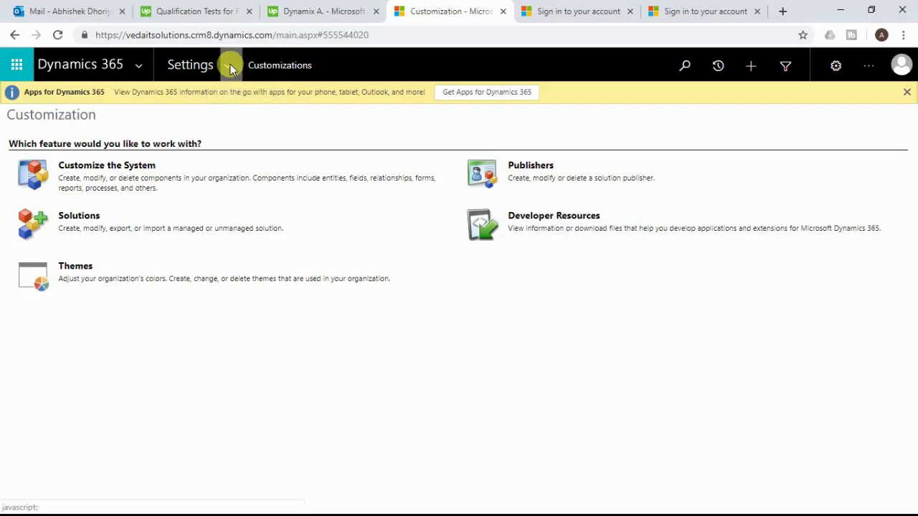
Go to the Sales area's accounts list and open the A Datum Corporation record
left_click(230, 64)
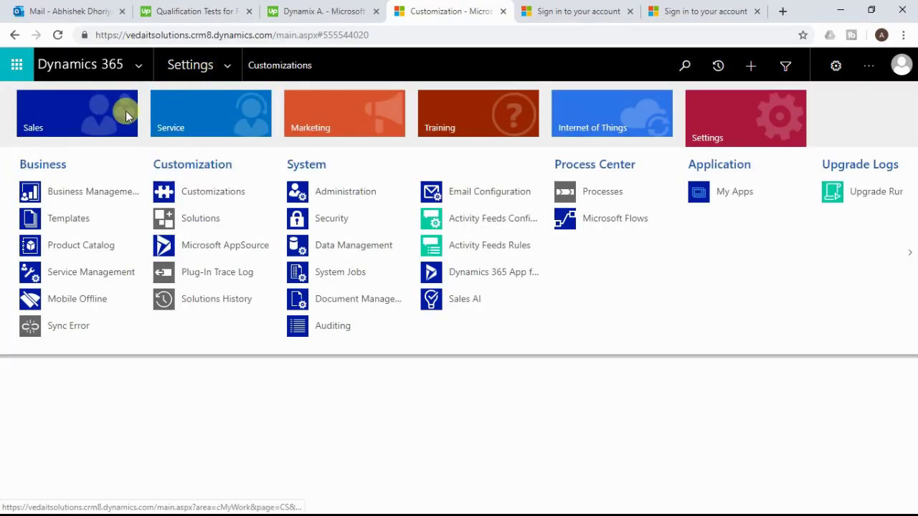
left_click(81, 115)
left_click(192, 194)
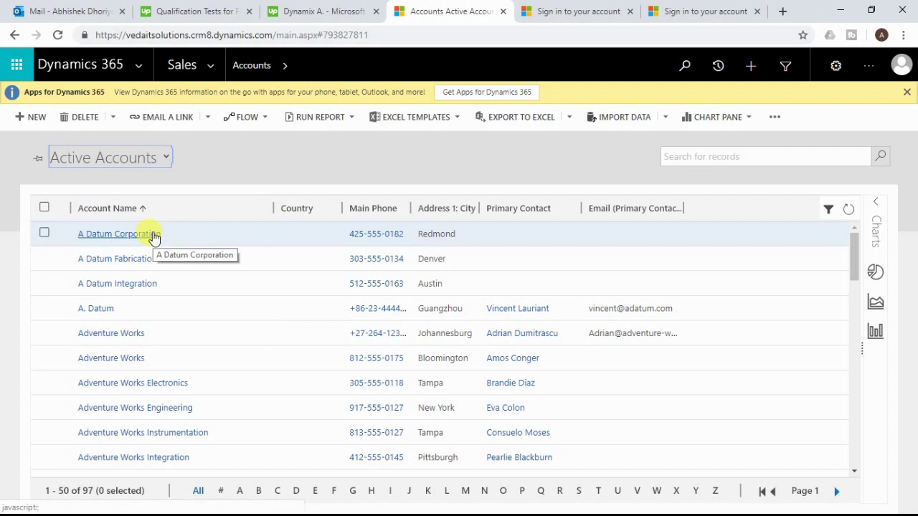
left_click(187, 236)
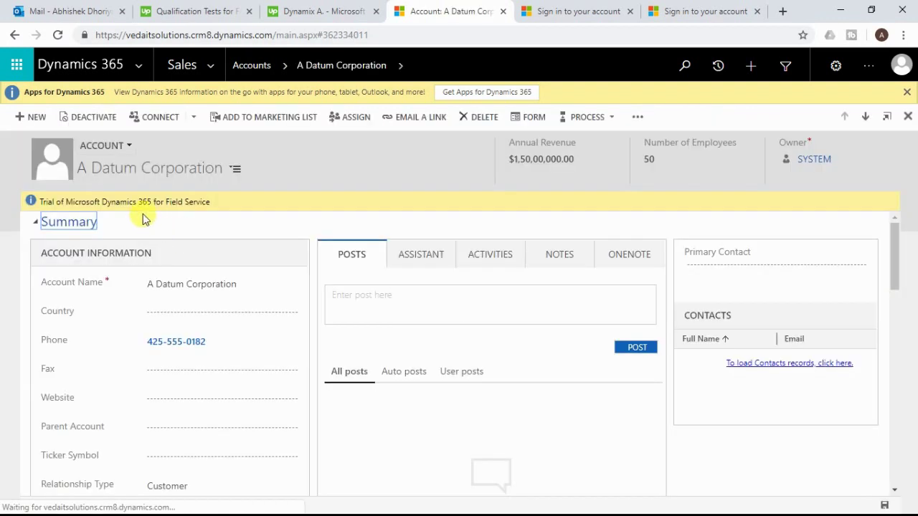
Filter the Country field's options by "u", clear the filter, and look through the full option list
left_click(158, 319)
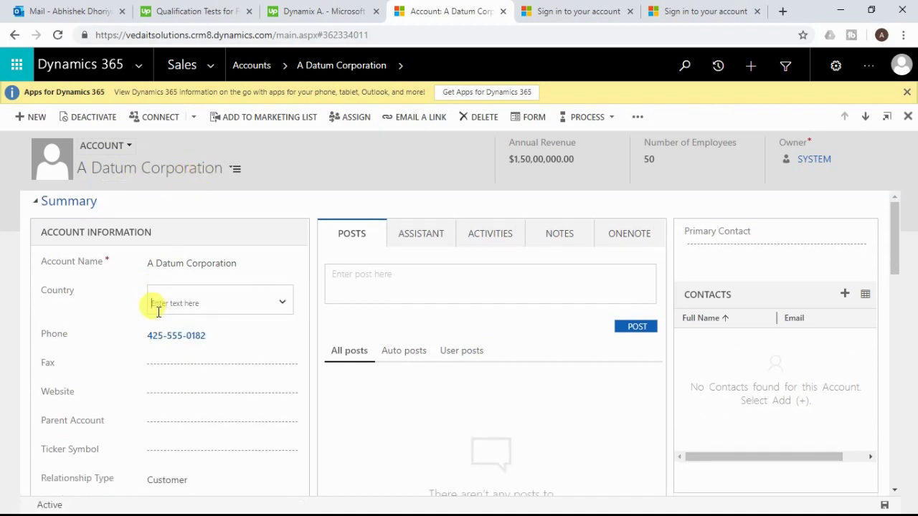
type("u")
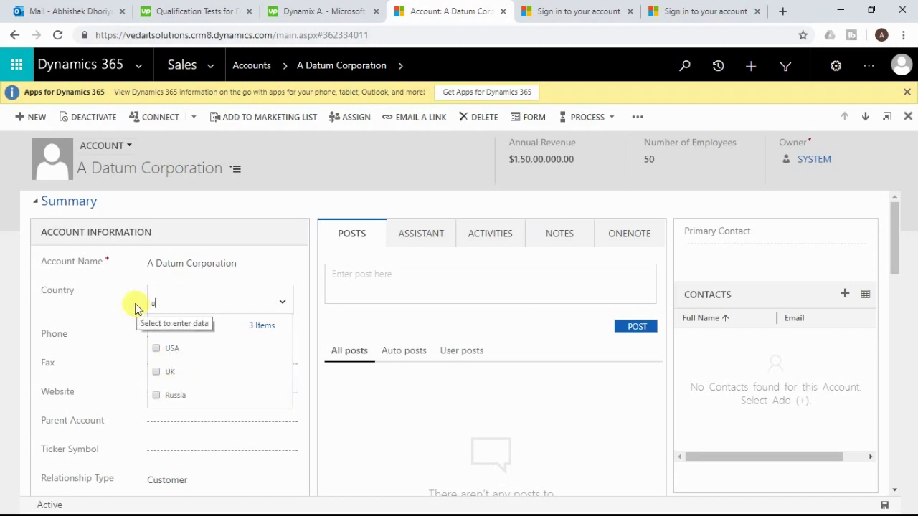
key("BackSpace")
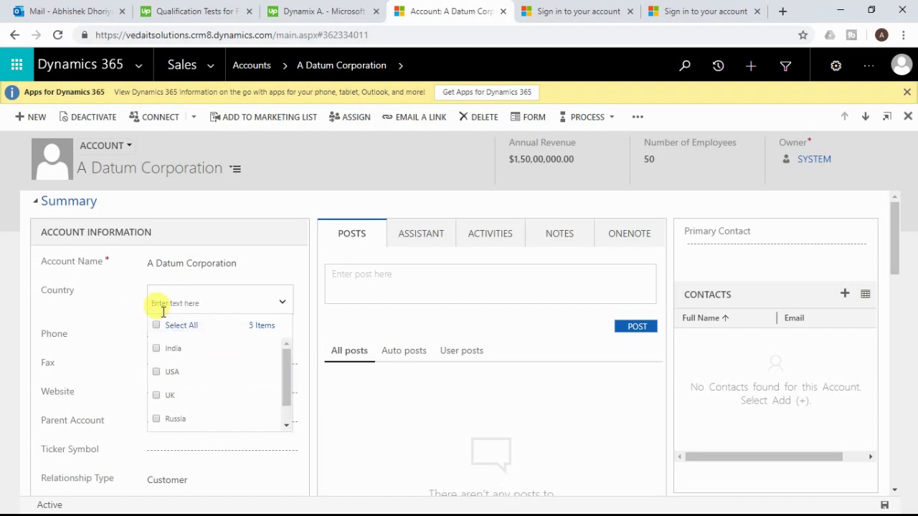
left_click(282, 305)
left_click(242, 307)
scroll(181, 380, "down", 1)
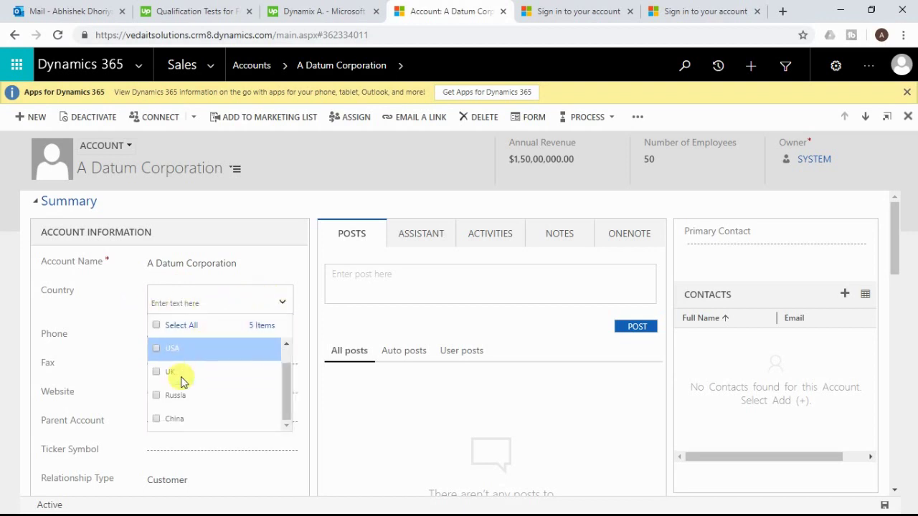
scroll(180, 382, "up", 1)
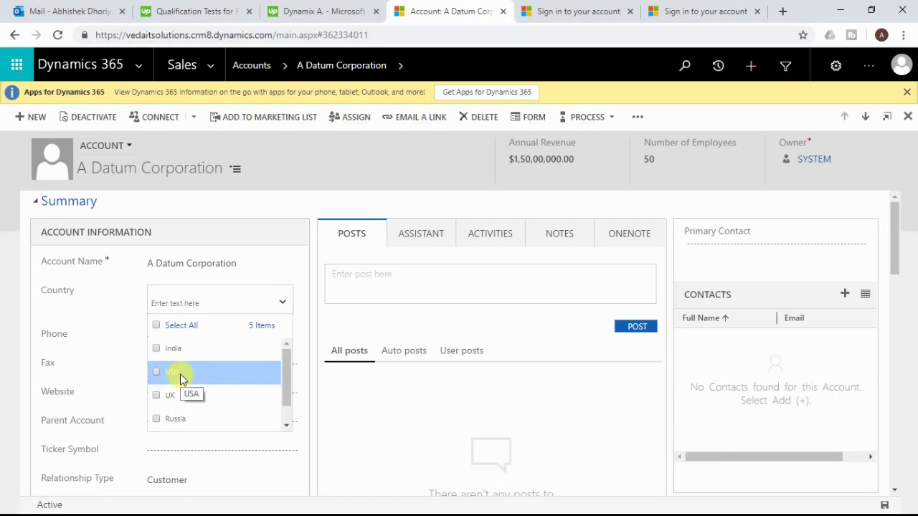
Select all options in the Country field, and remove China and Russia to keep India, USA and UK
left_click(158, 327)
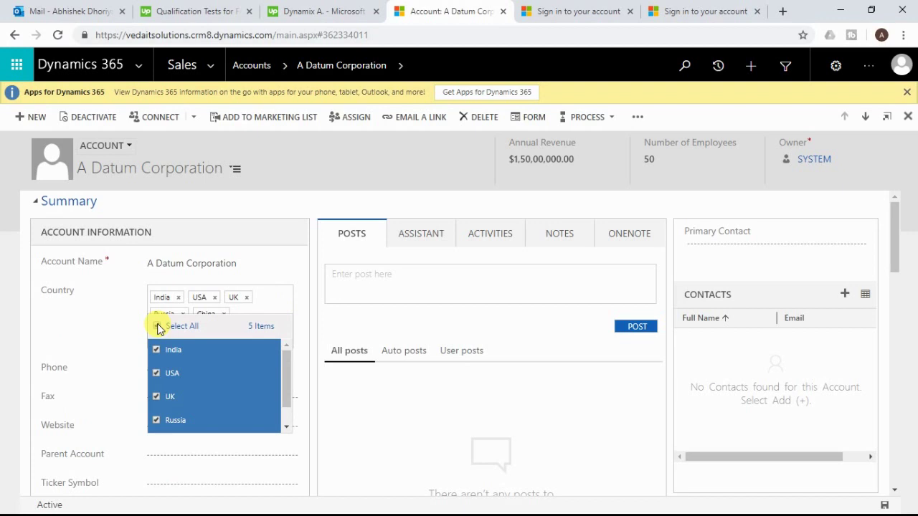
left_click(79, 317)
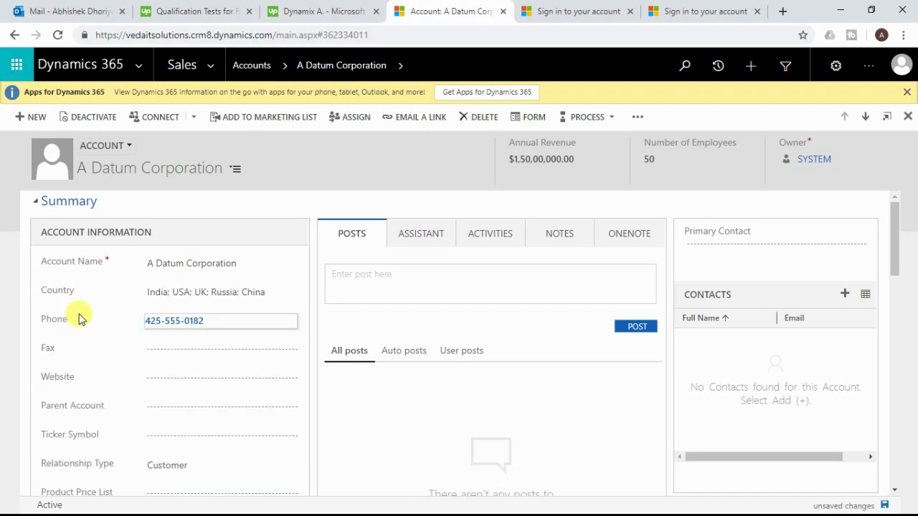
left_click(273, 290)
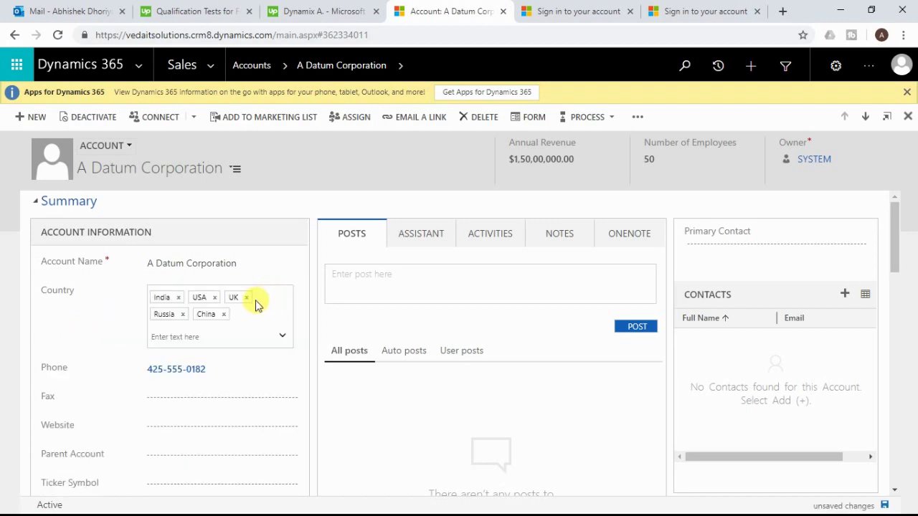
left_click(223, 314)
left_click(182, 314)
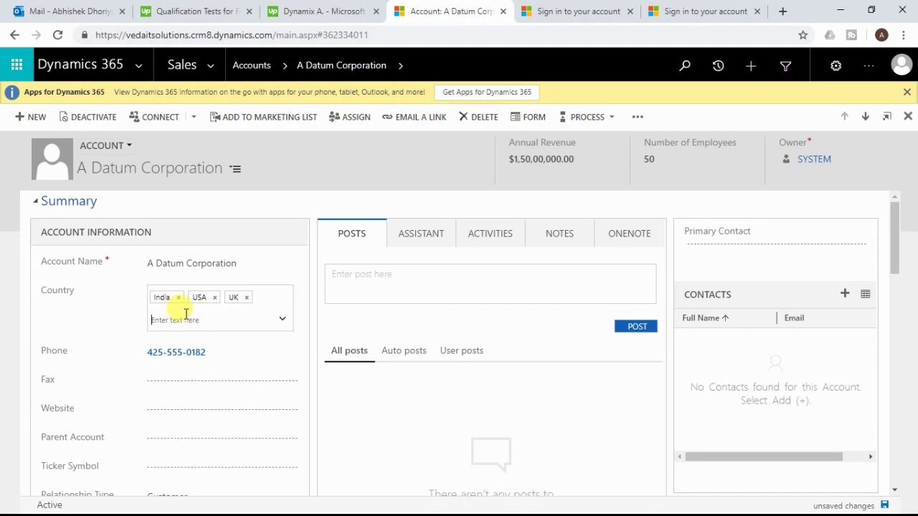
left_click(282, 318)
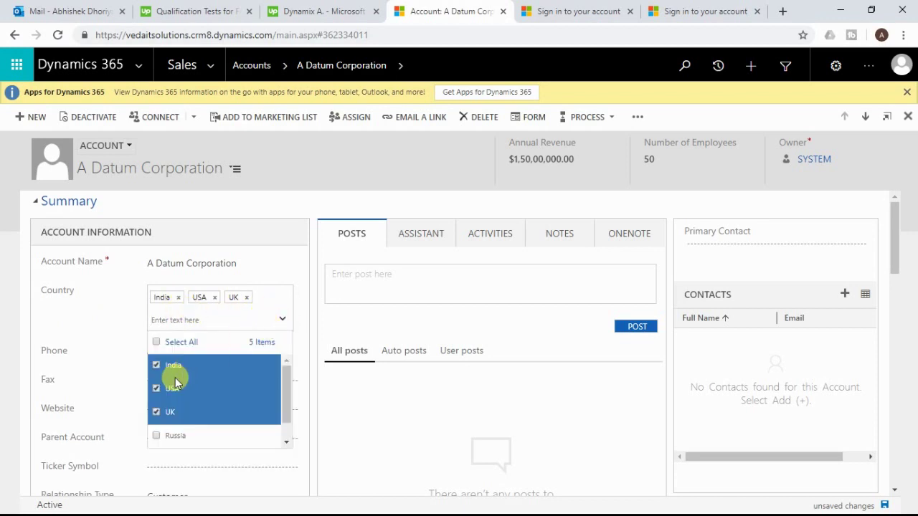
scroll(176, 377, "down", 2)
scroll(161, 377, "up", 2)
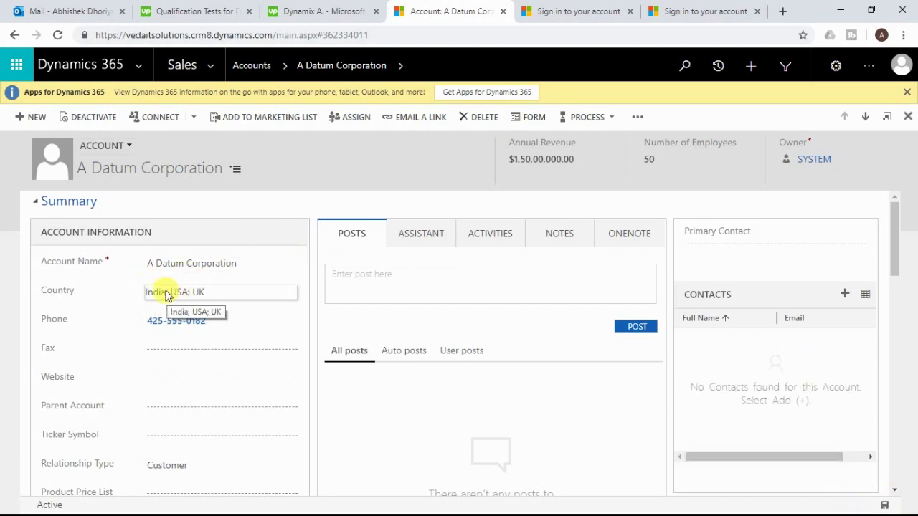
Return to the Active Accounts list and widen the Country column
left_click(265, 65)
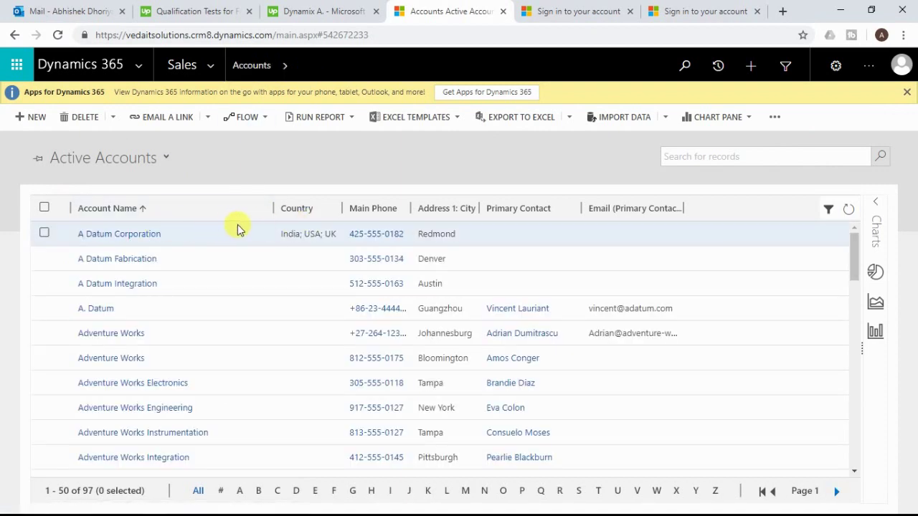
left_click_drag(343, 209, 371, 210)
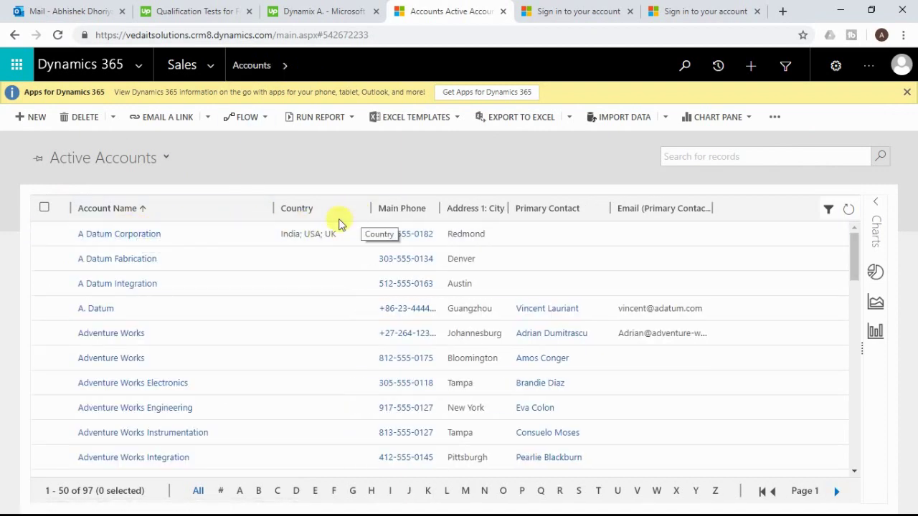
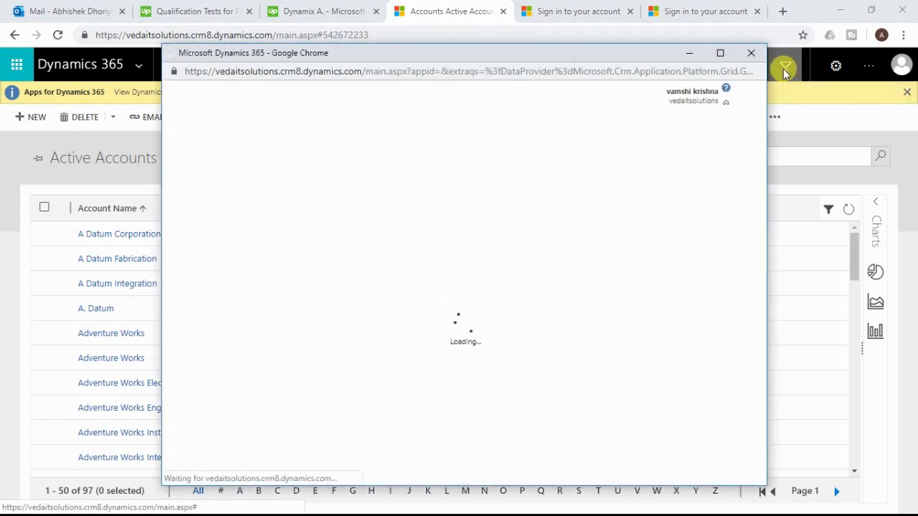
Start a new Advanced Find on Accounts with a Country condition using the operator Does Not Contain Values
left_click(272, 132)
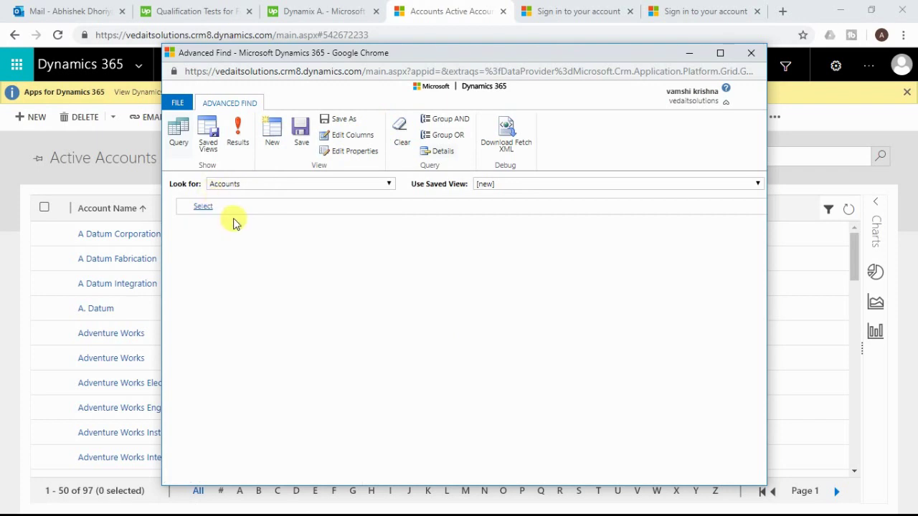
left_click(204, 206)
scroll(237, 271, "down", 4)
left_click(228, 275)
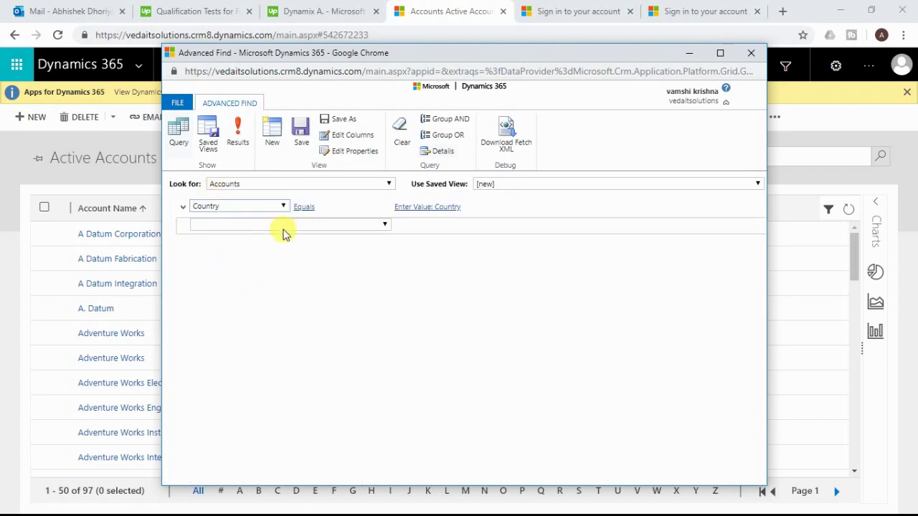
left_click(322, 213)
left_click(277, 286)
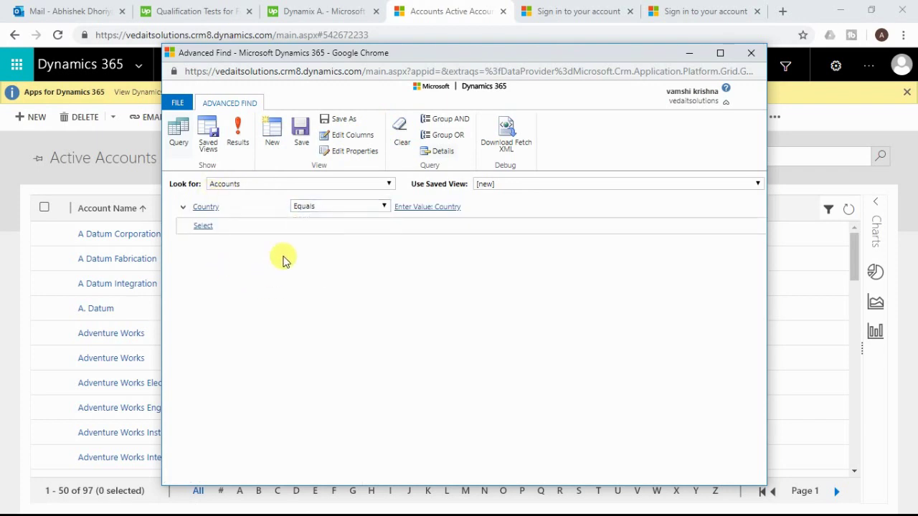
left_click(319, 207)
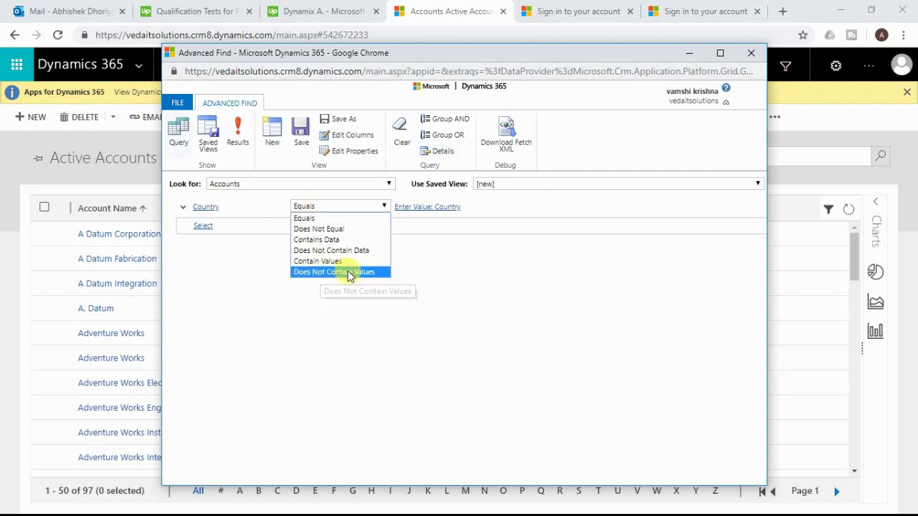
left_click(319, 274)
Set India as the selected value of the Country condition in the Advanced Find query
left_click(423, 210)
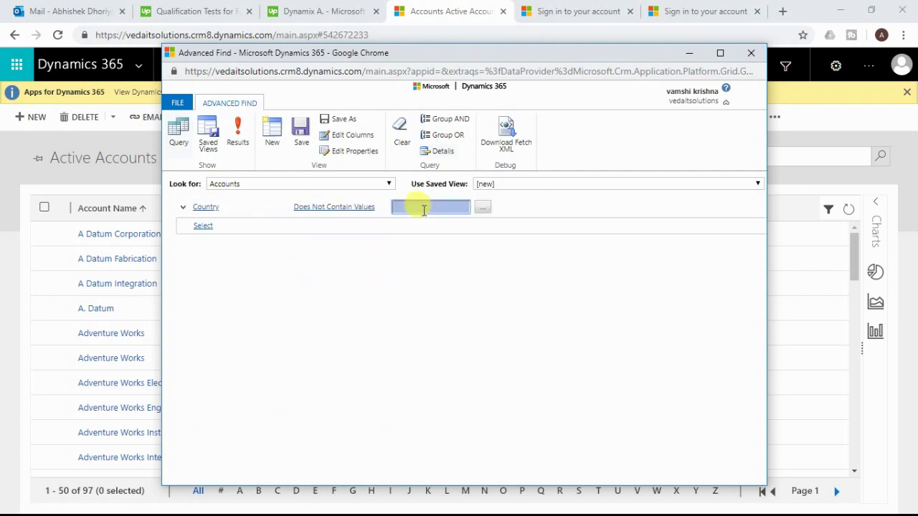
left_click(482, 208)
left_click(433, 283)
left_click(459, 296)
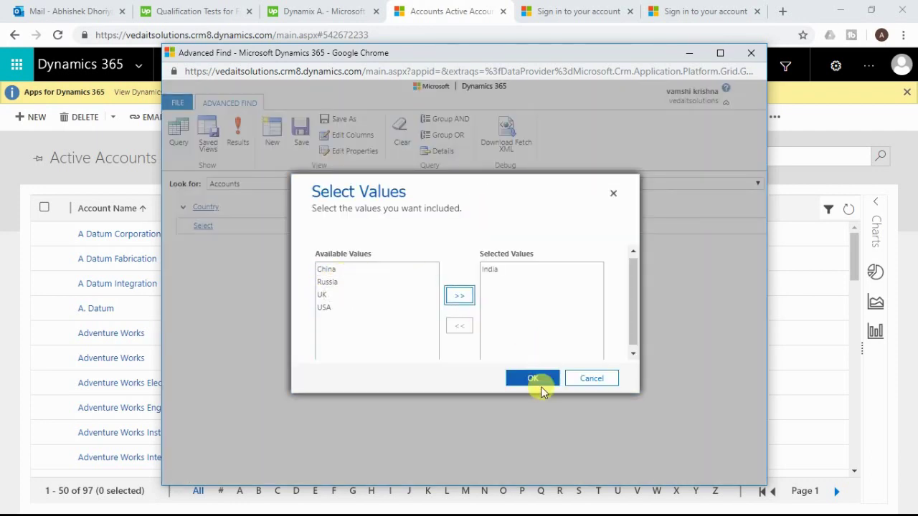
left_click(534, 379)
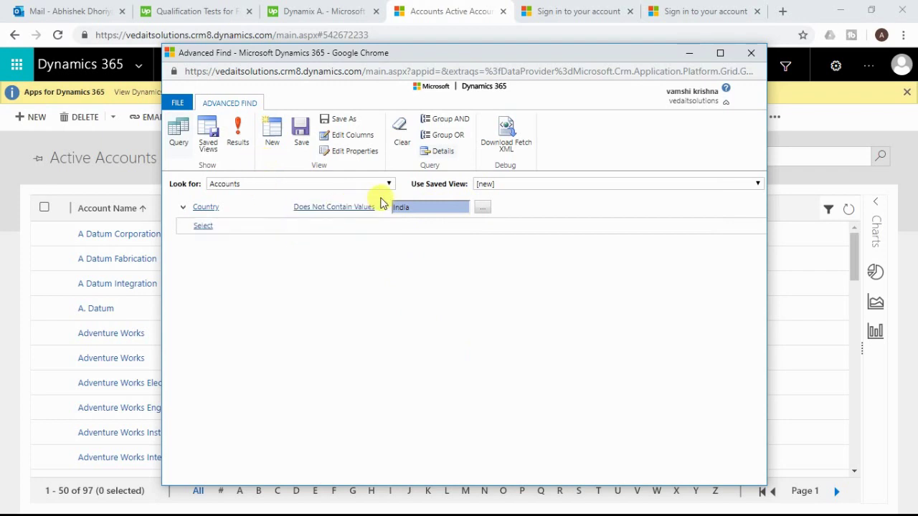
Run the Advanced Find for accounts whose Country does not contain India, look through the matching records, and return to the query
left_click(238, 129)
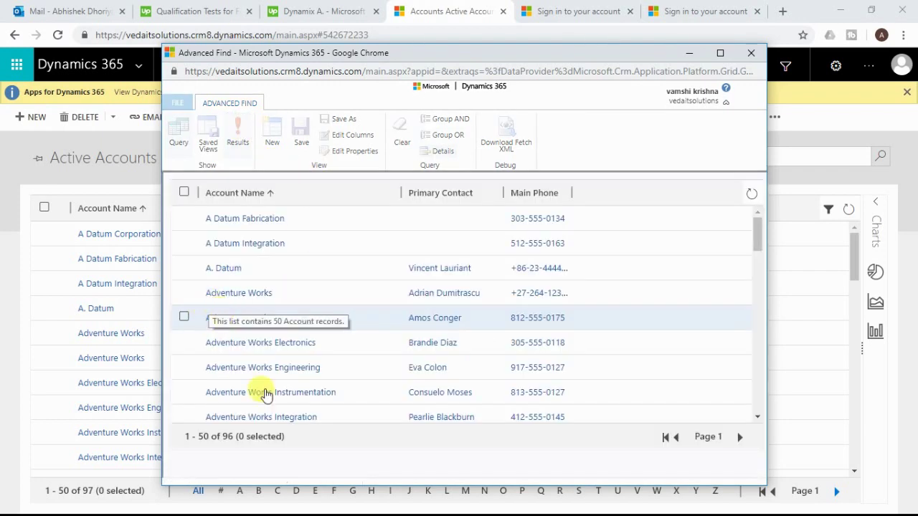
scroll(239, 381, "down", 5)
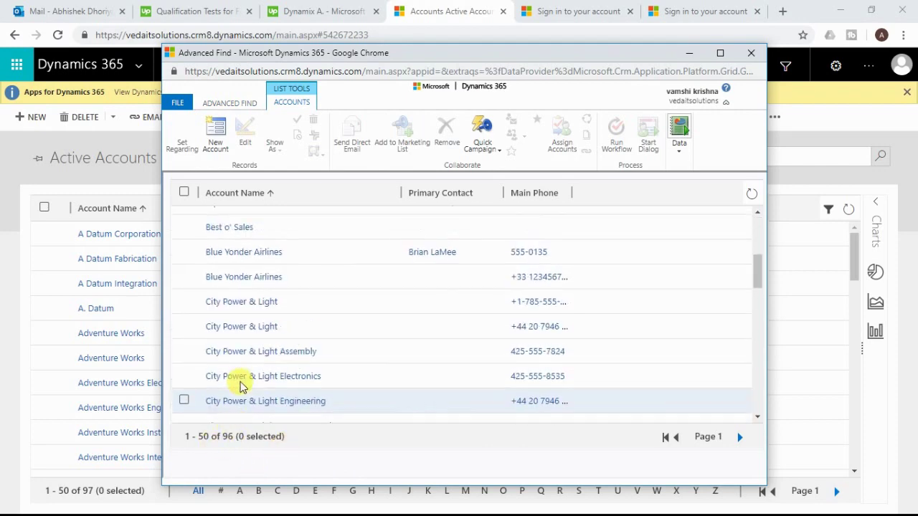
scroll(239, 383, "up", 5)
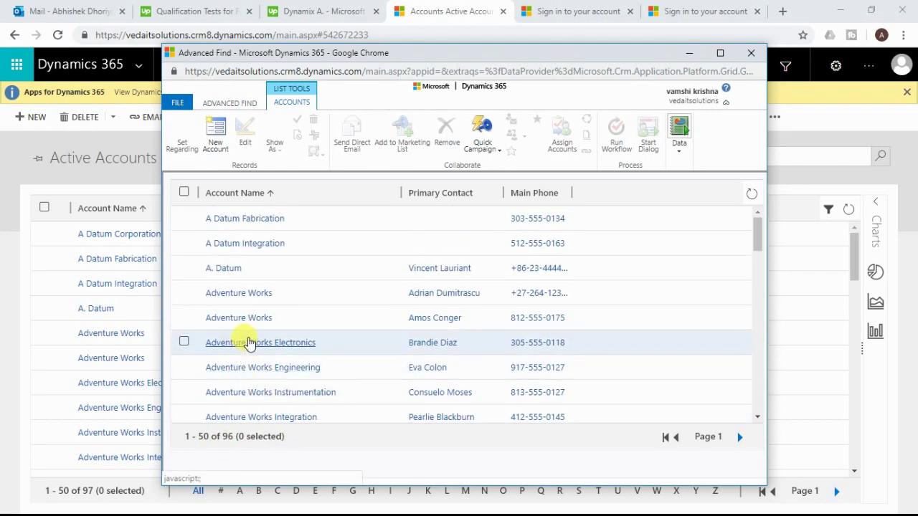
scroll(305, 353, "down", 1)
scroll(305, 353, "down", 10)
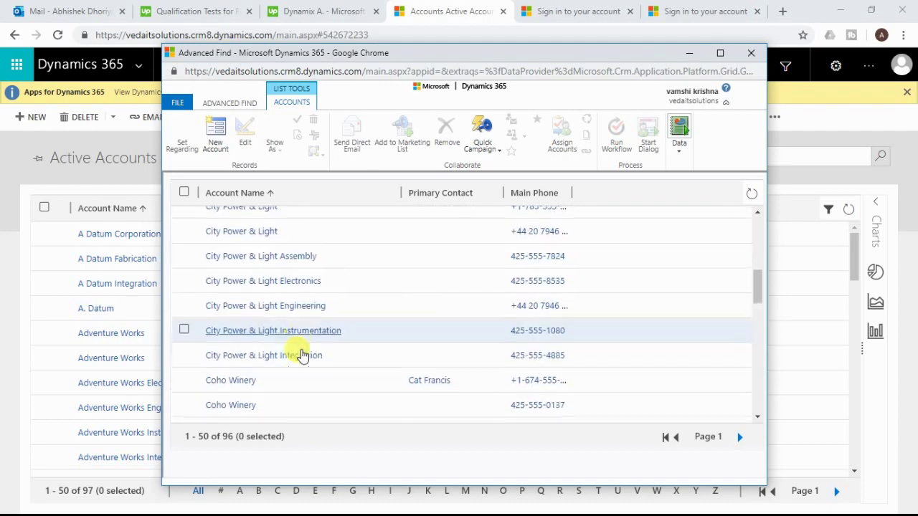
scroll(301, 348, "up", 4)
scroll(304, 344, "up", 6)
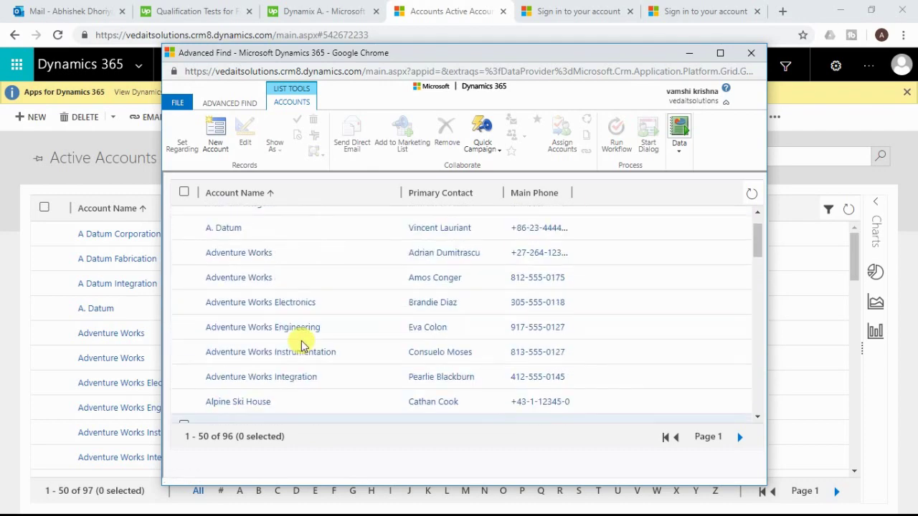
left_click(233, 101)
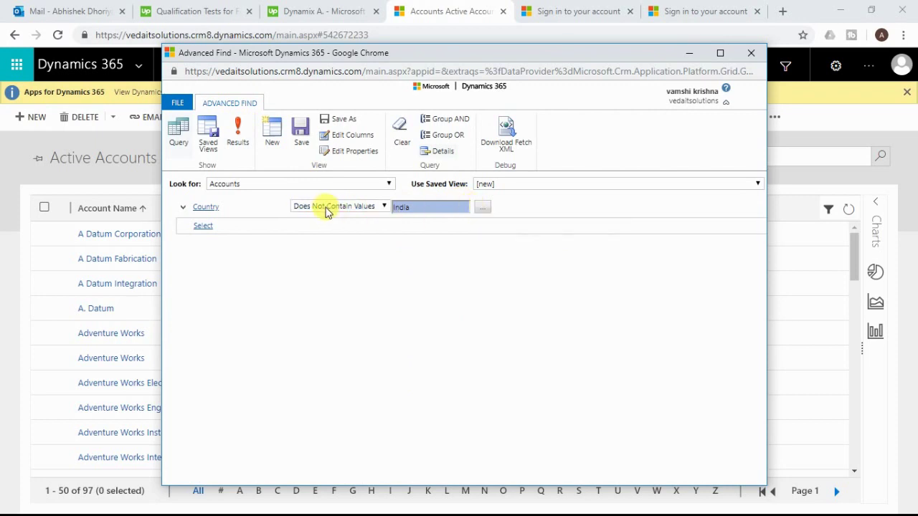
Switch the Country condition's operator to Contain Values with India selected, and back to Does Not Contain Values
left_click(237, 131)
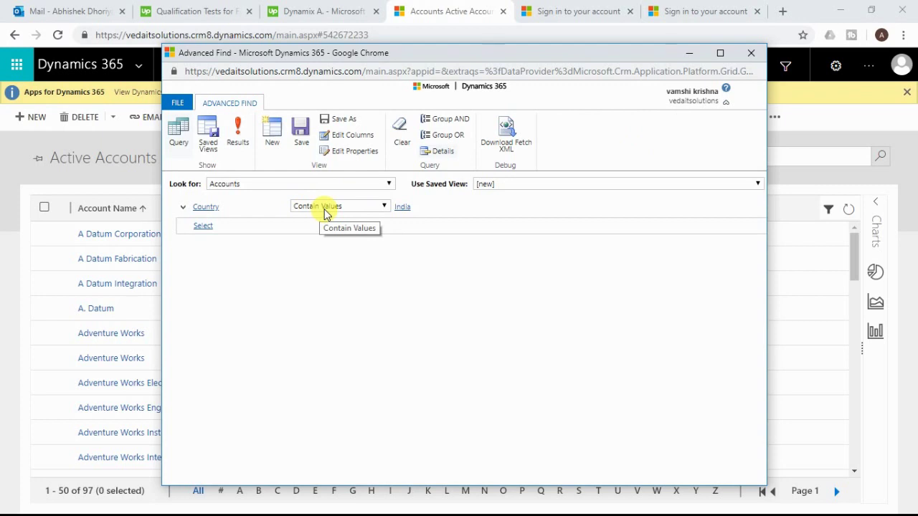
left_click(327, 213)
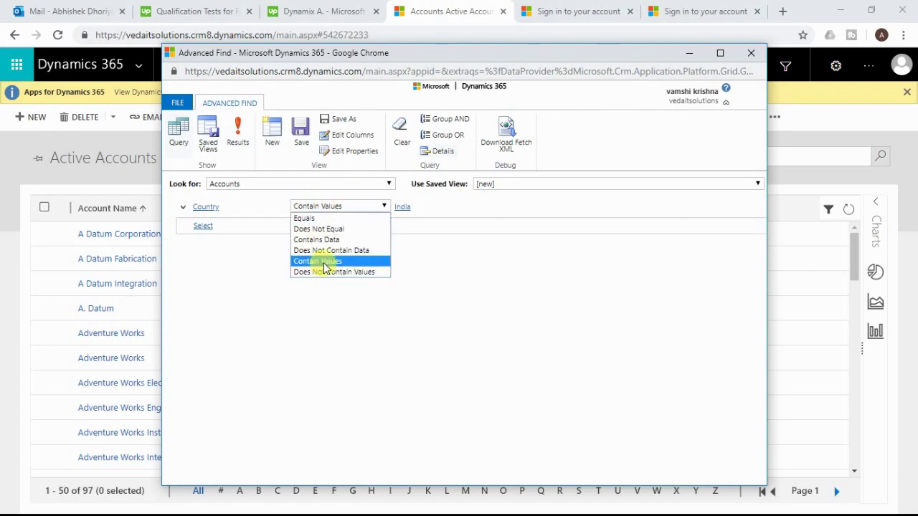
left_click(321, 261)
left_click(342, 207)
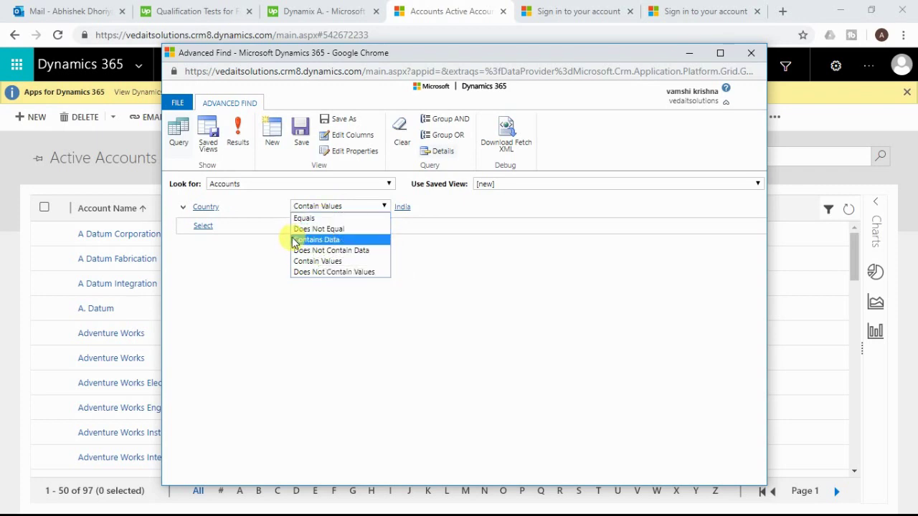
left_click(336, 272)
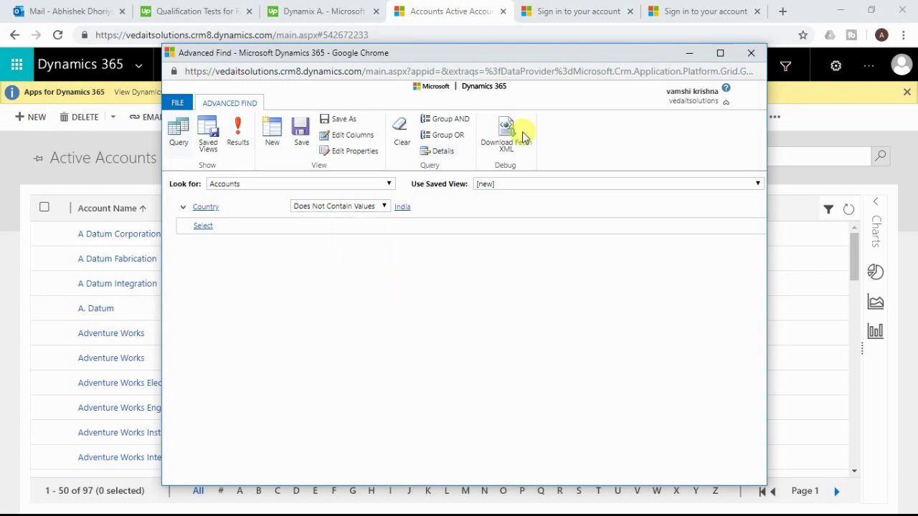
Close the Advanced Find window and discard the unsaved query to return to the Active Accounts list
left_click(762, 57)
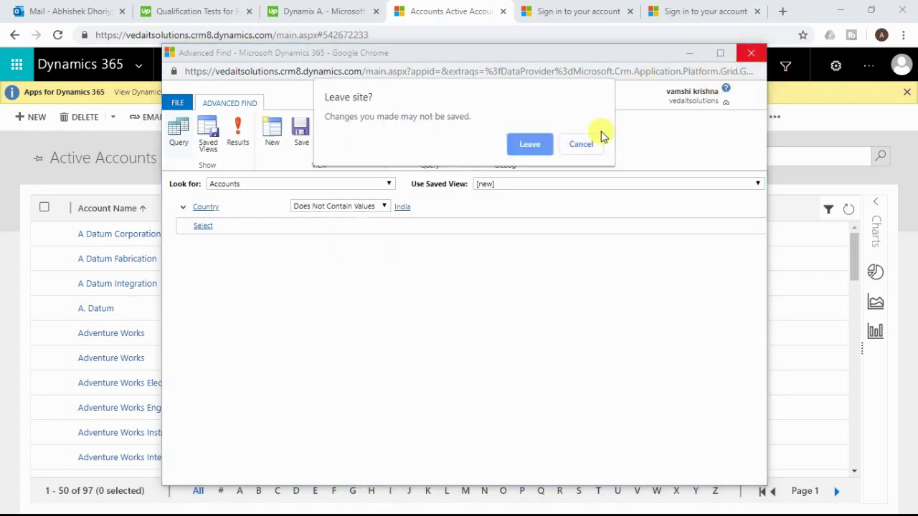
left_click(536, 143)
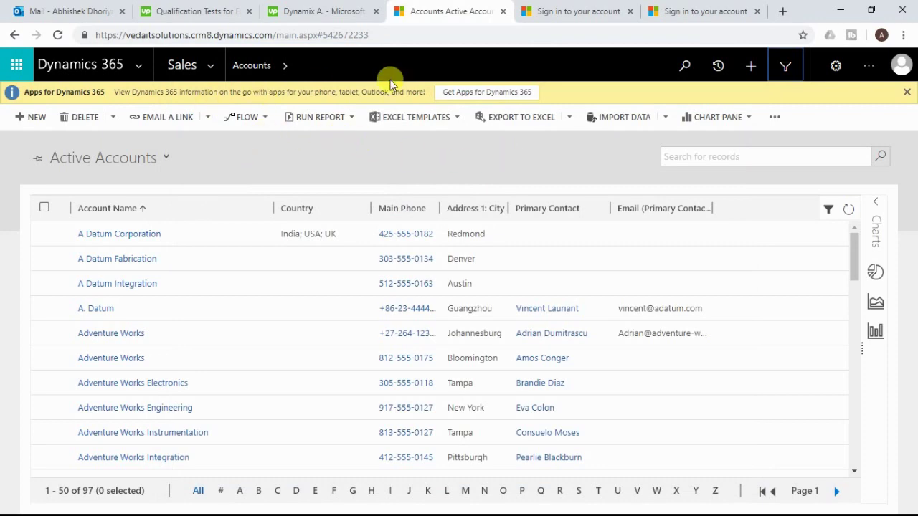